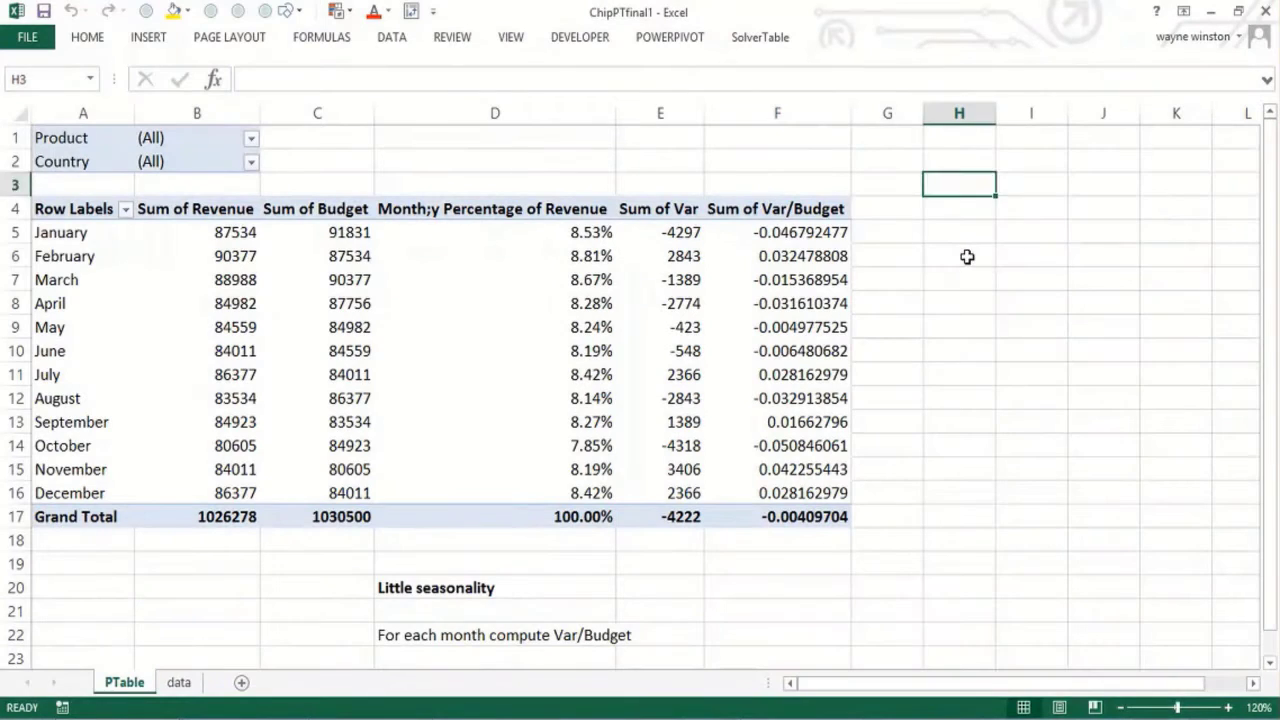
Enter the note ChipPTfinal1.xlsx in cell H6 and Filters and Slicers in cell H7.
click(967, 257)
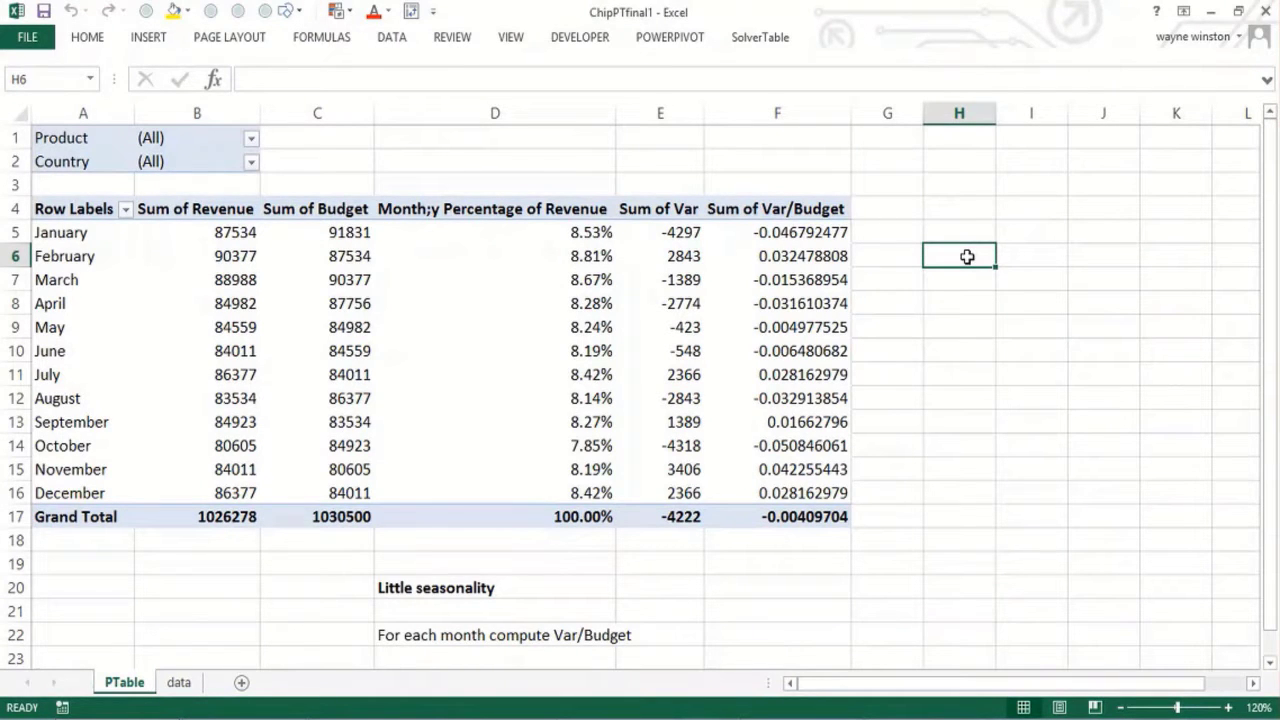
text(Chip)
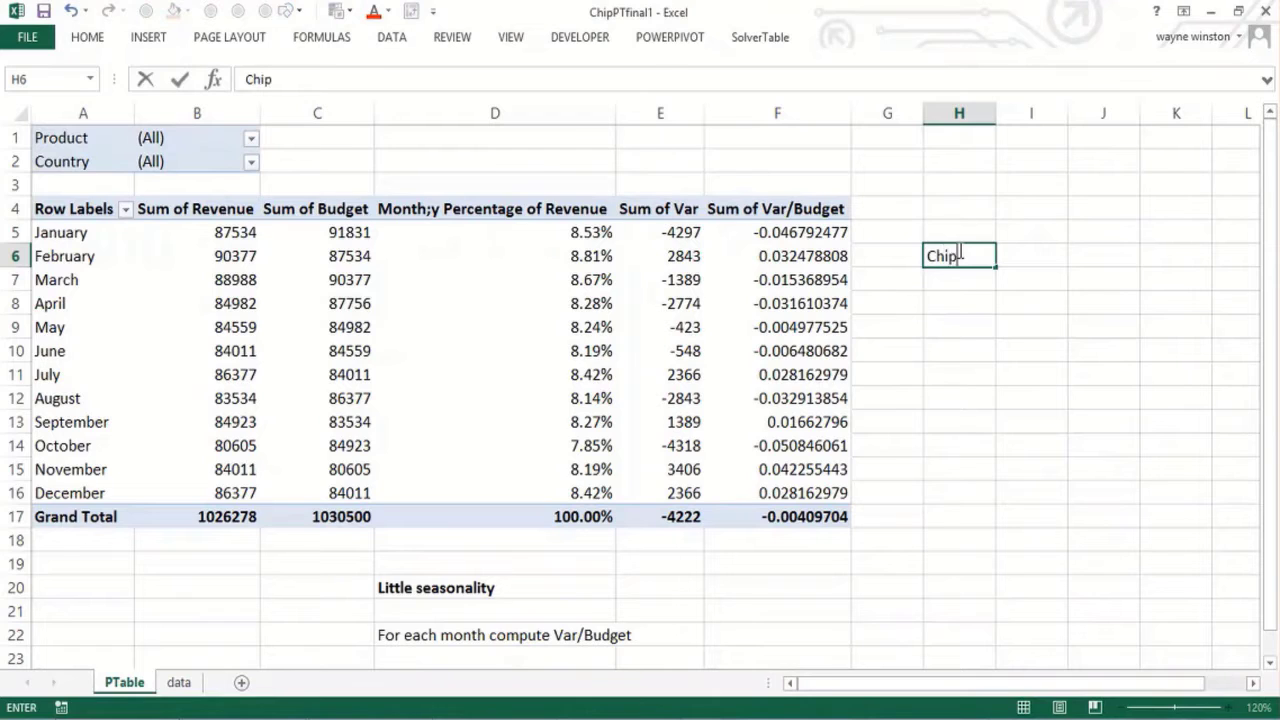
text(PTfinal1.xlsx)
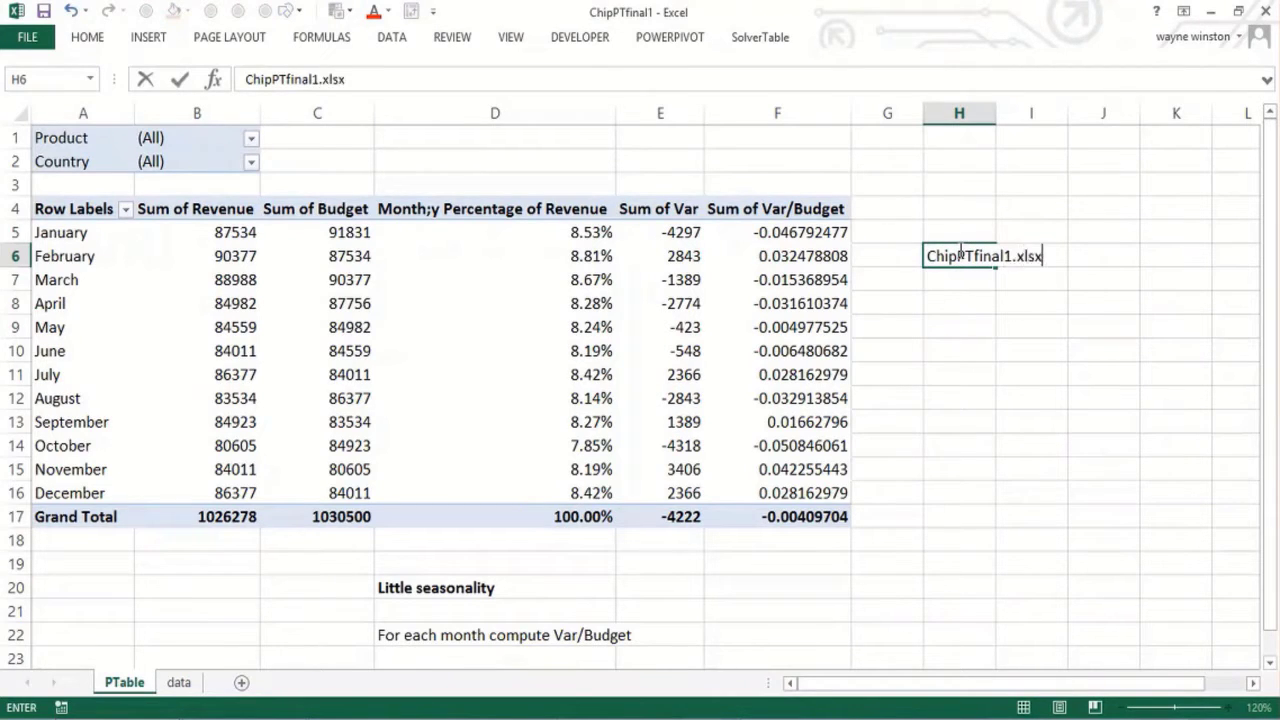
key(Return)
text(Filter)
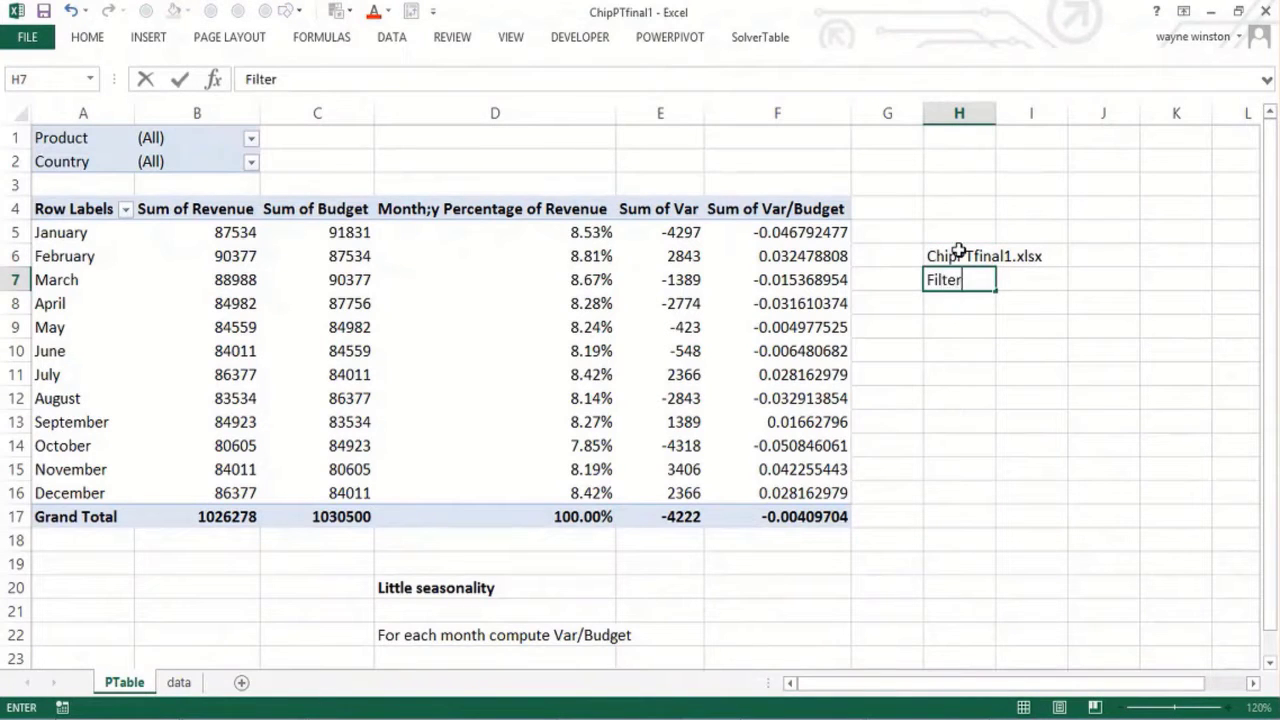
text(s and Slicers)
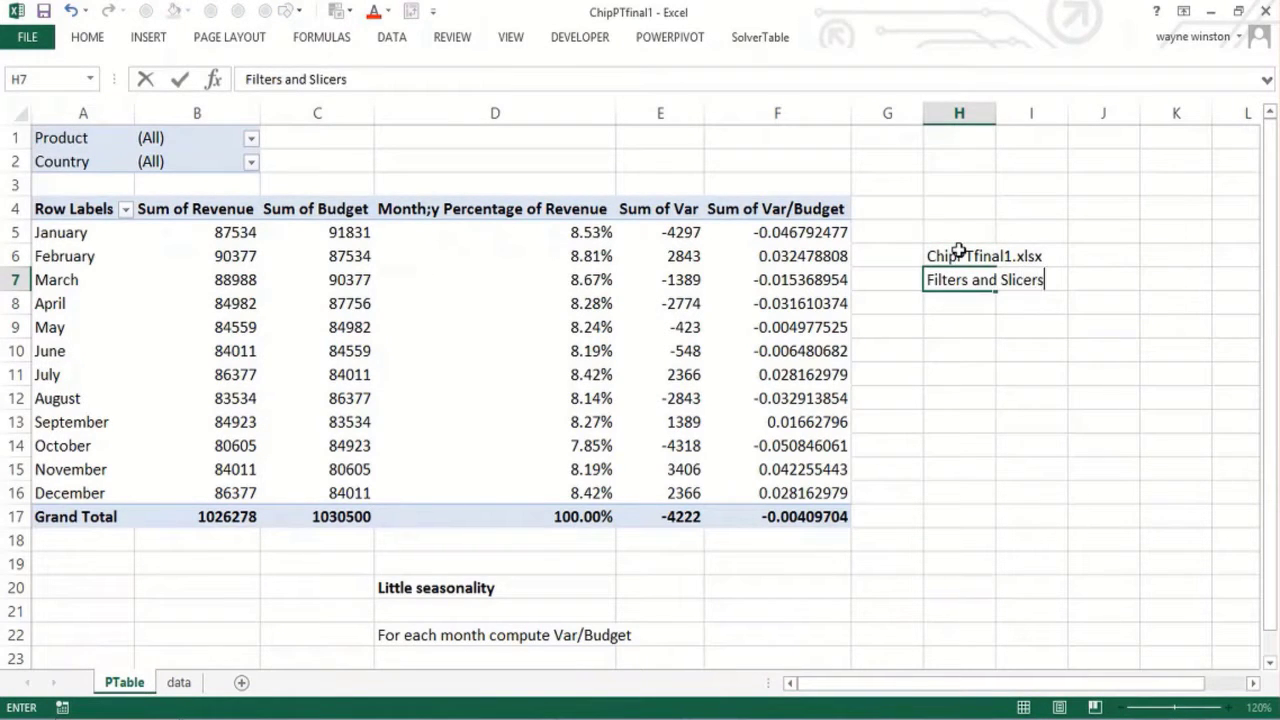
key(Return)
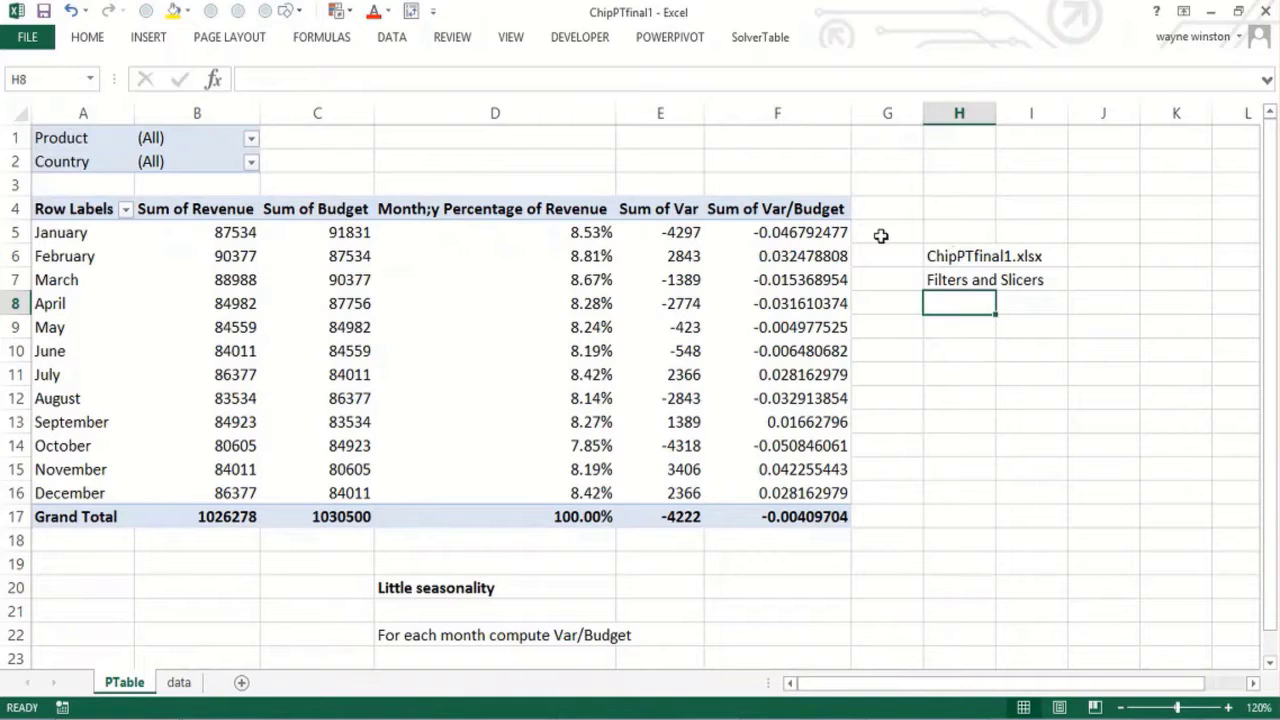
Filter the PivotTable's Product field with multiple item selection, leaving out Chip 2 and keeping Chip 1 and Chip 3.
click(294, 279)
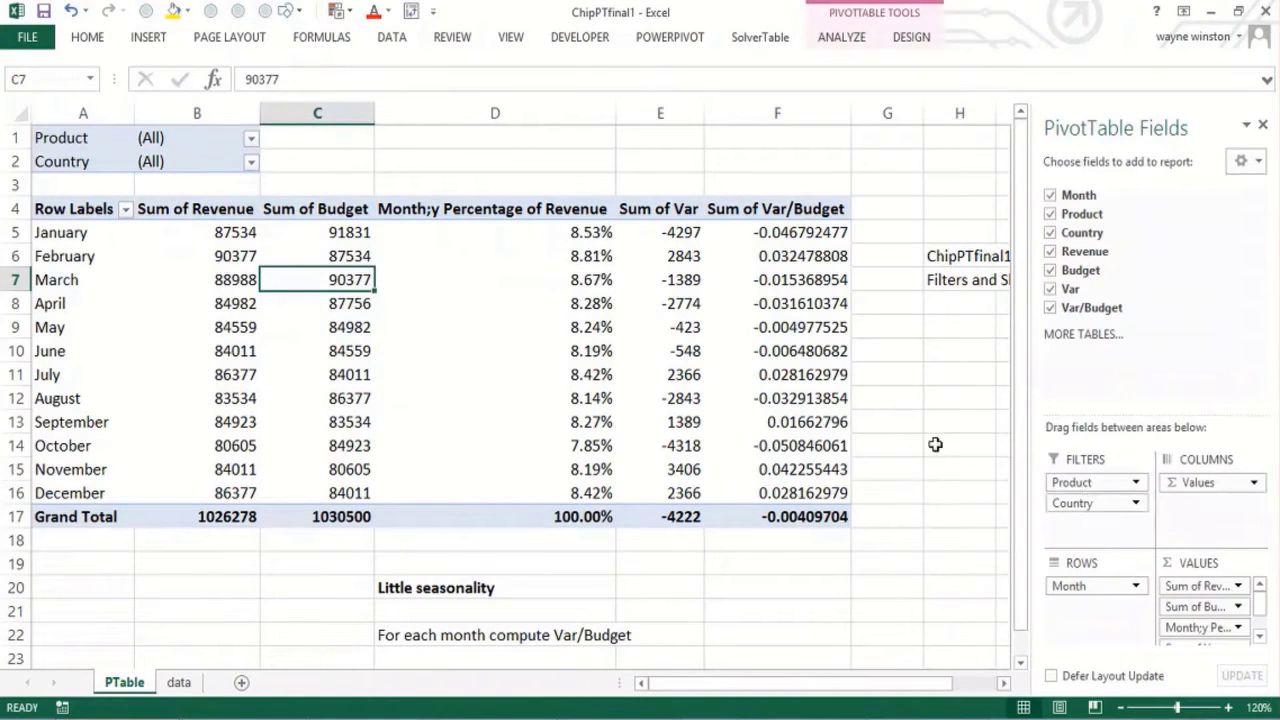
click(532, 170)
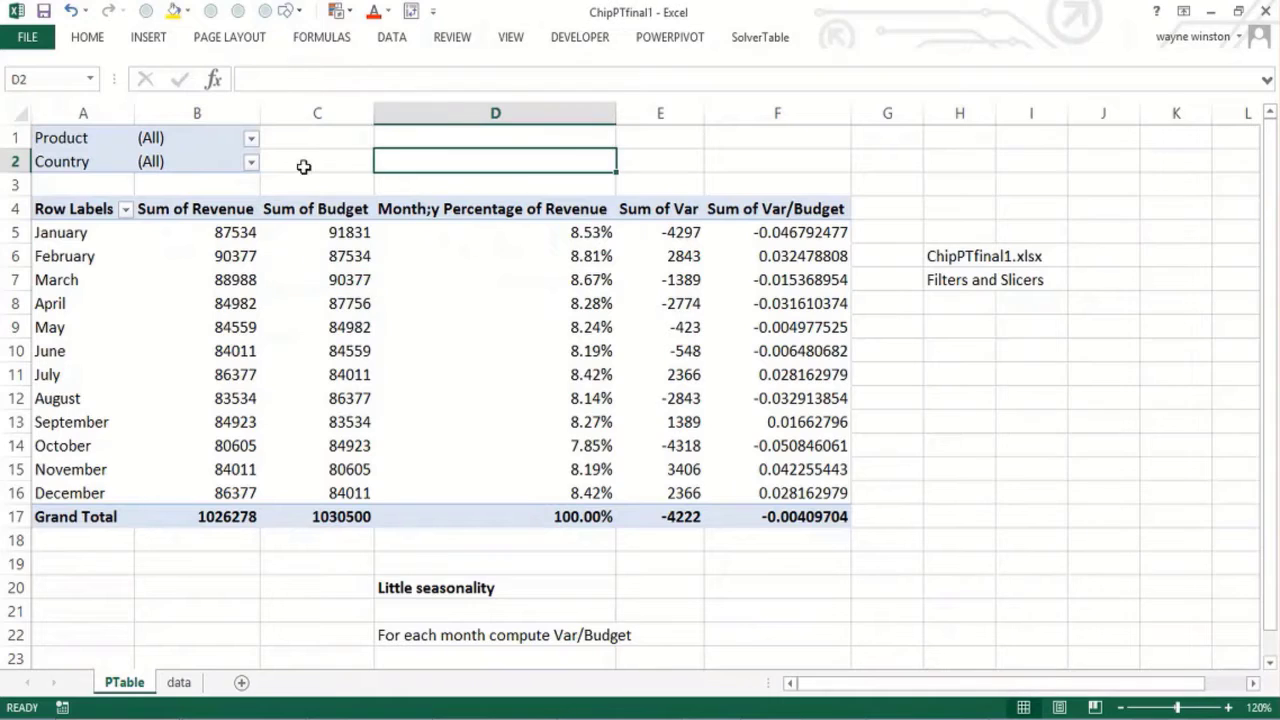
click(251, 140)
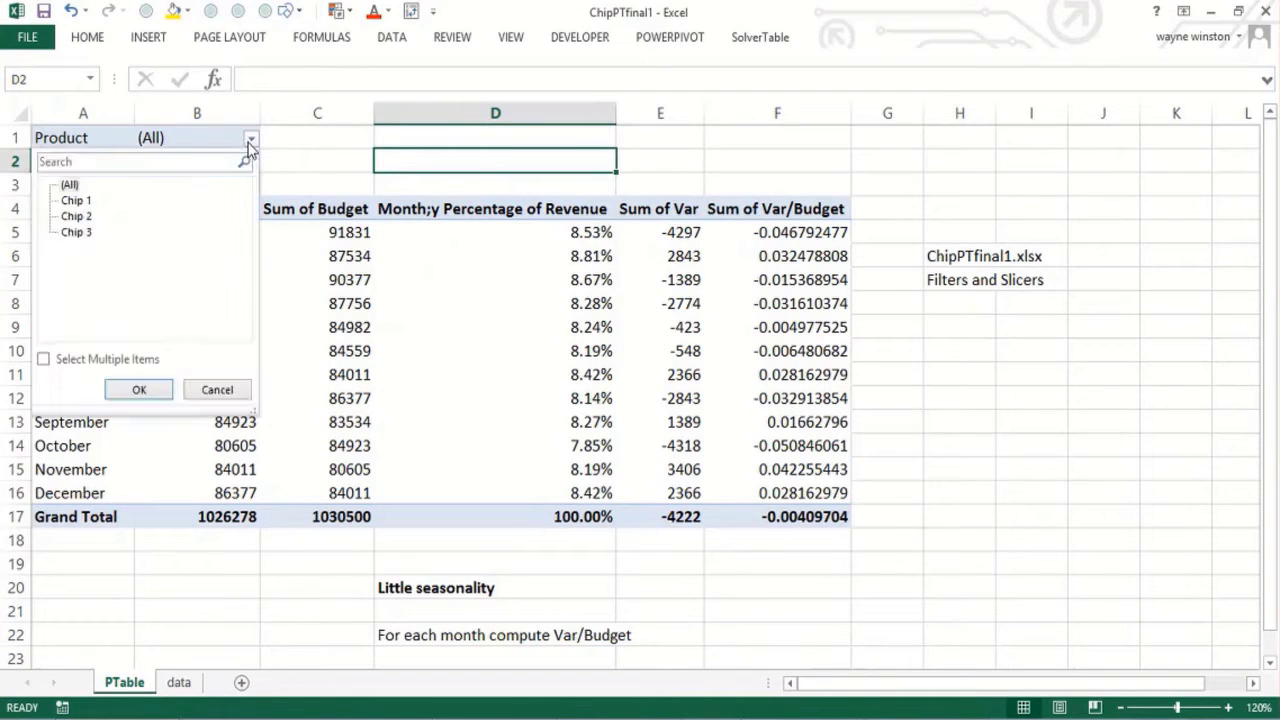
click(43, 361)
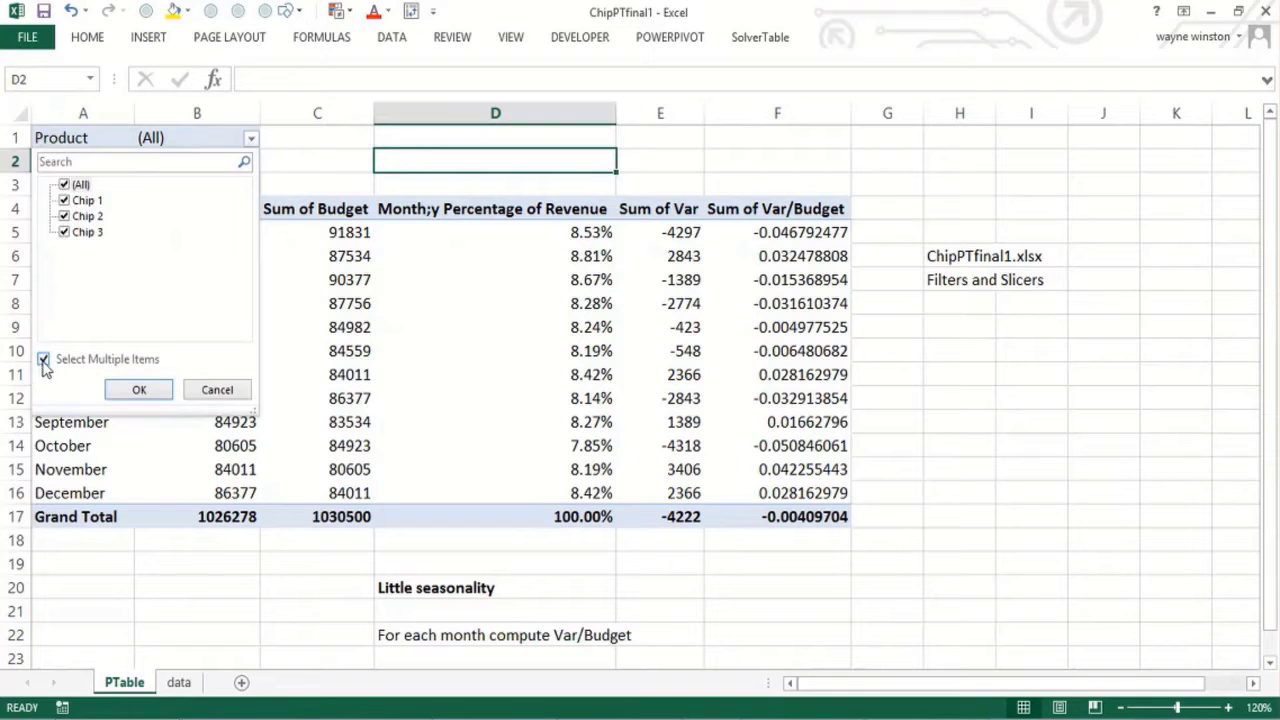
click(64, 217)
click(143, 392)
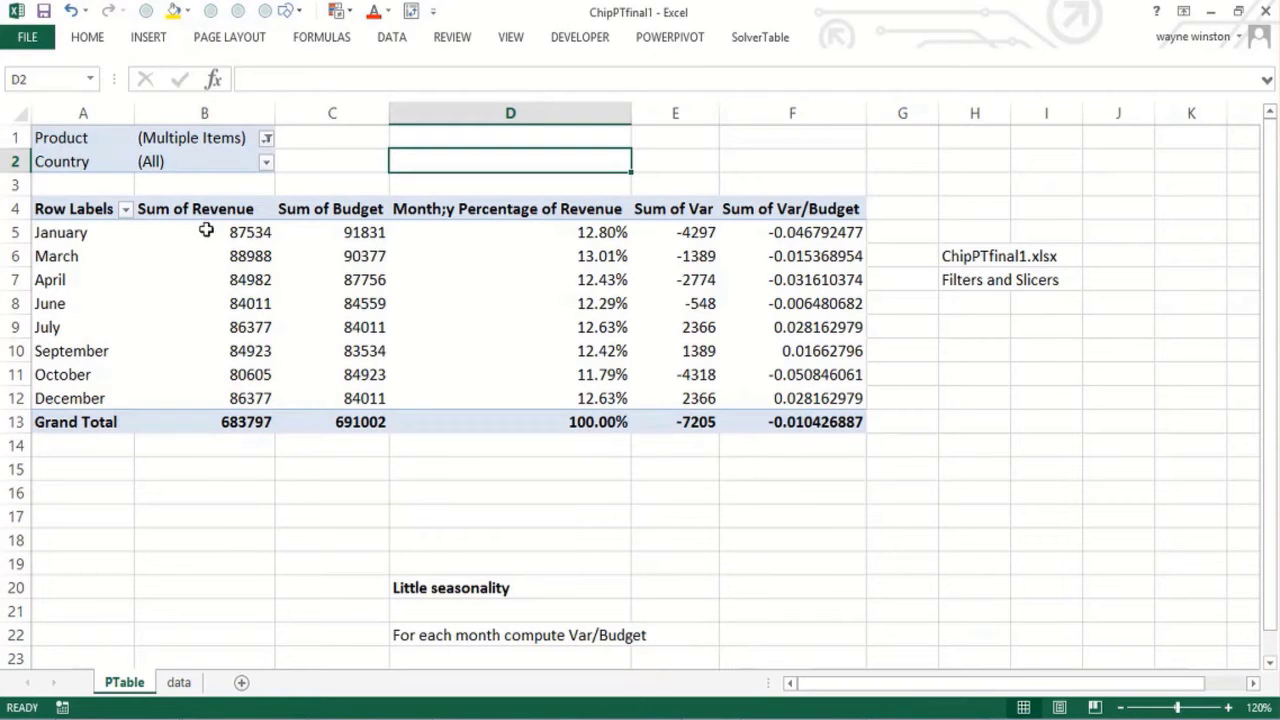
Filter the PivotTable's Country field with multiple item selection, leaving out Canada and keeping France and US.
click(266, 162)
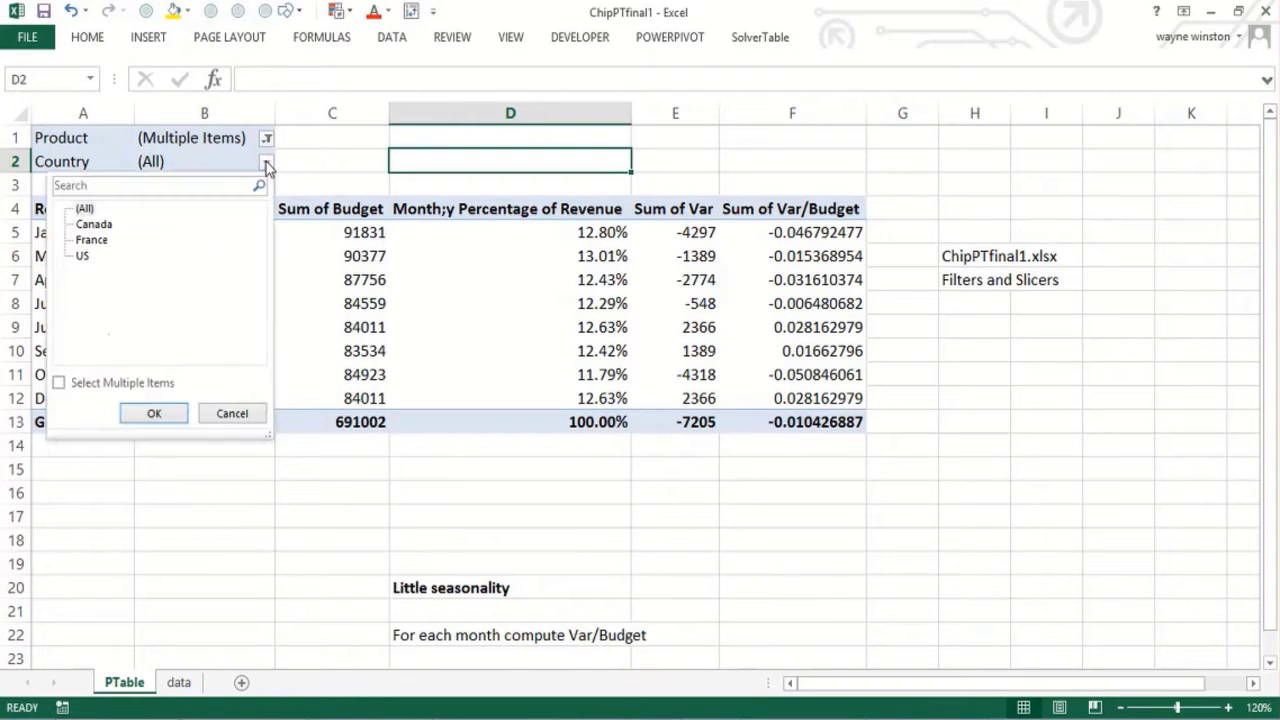
click(58, 382)
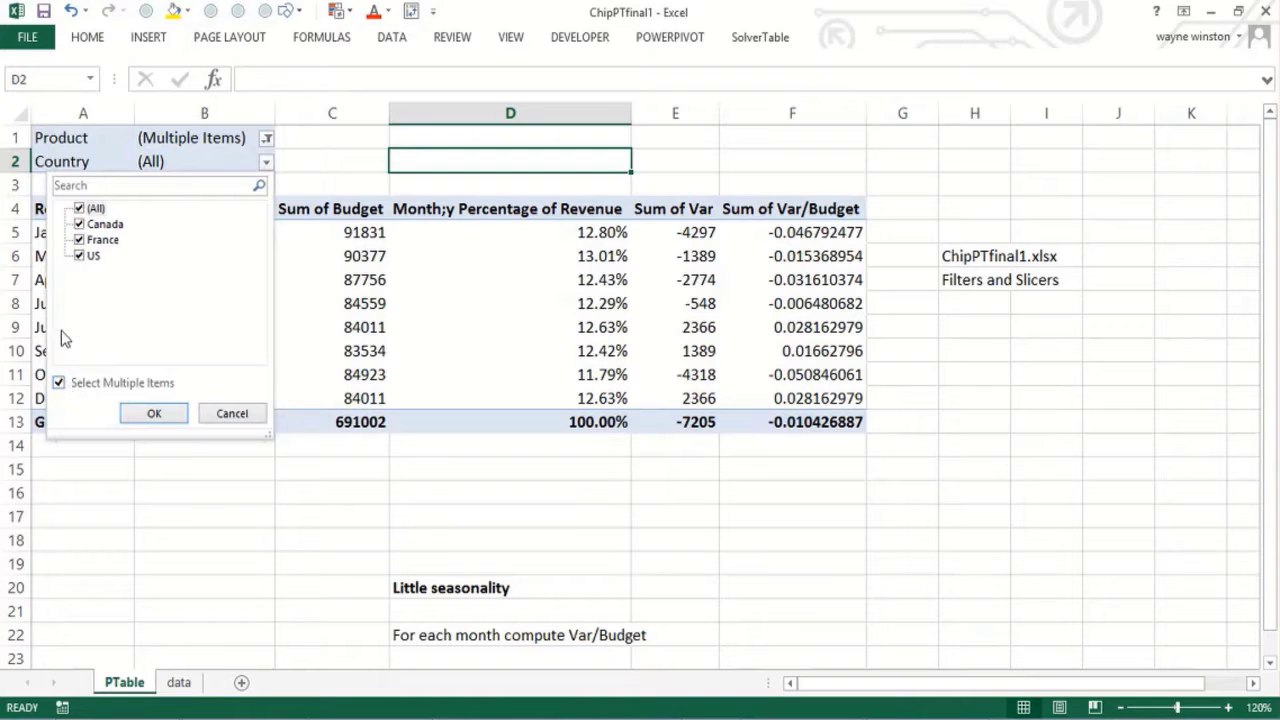
click(80, 225)
click(156, 416)
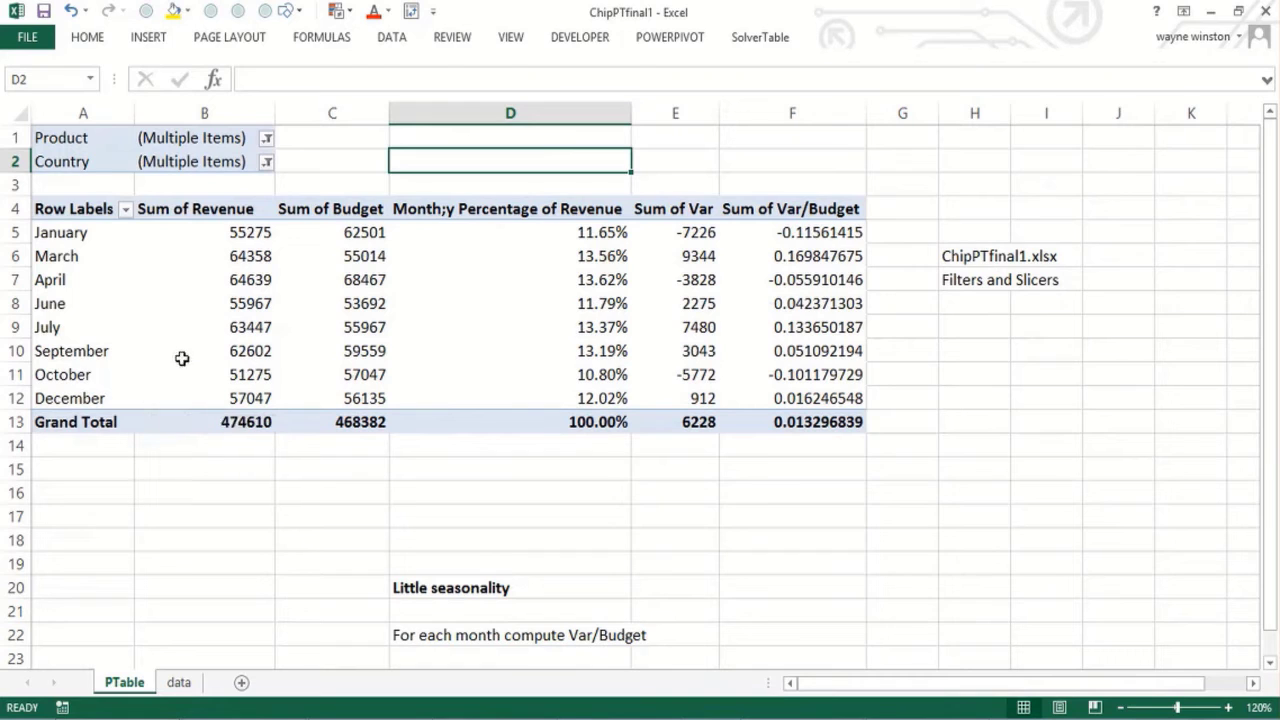
click(228, 235)
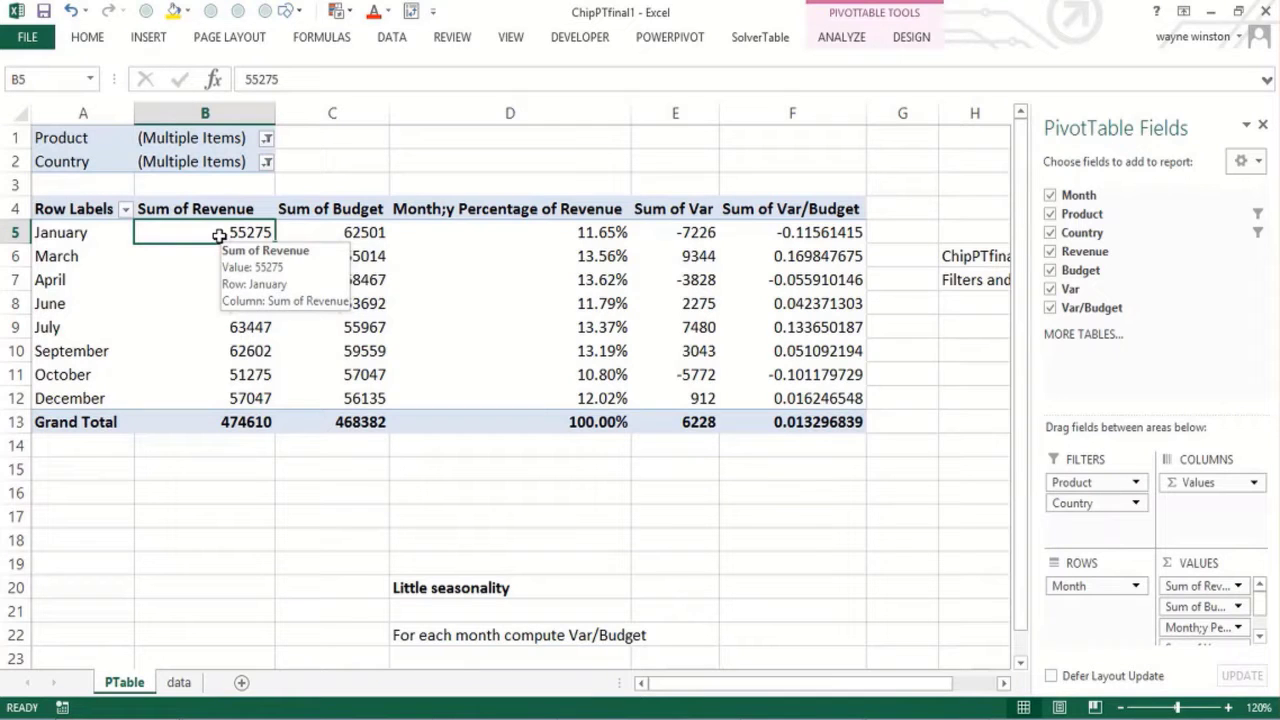
click(336, 493)
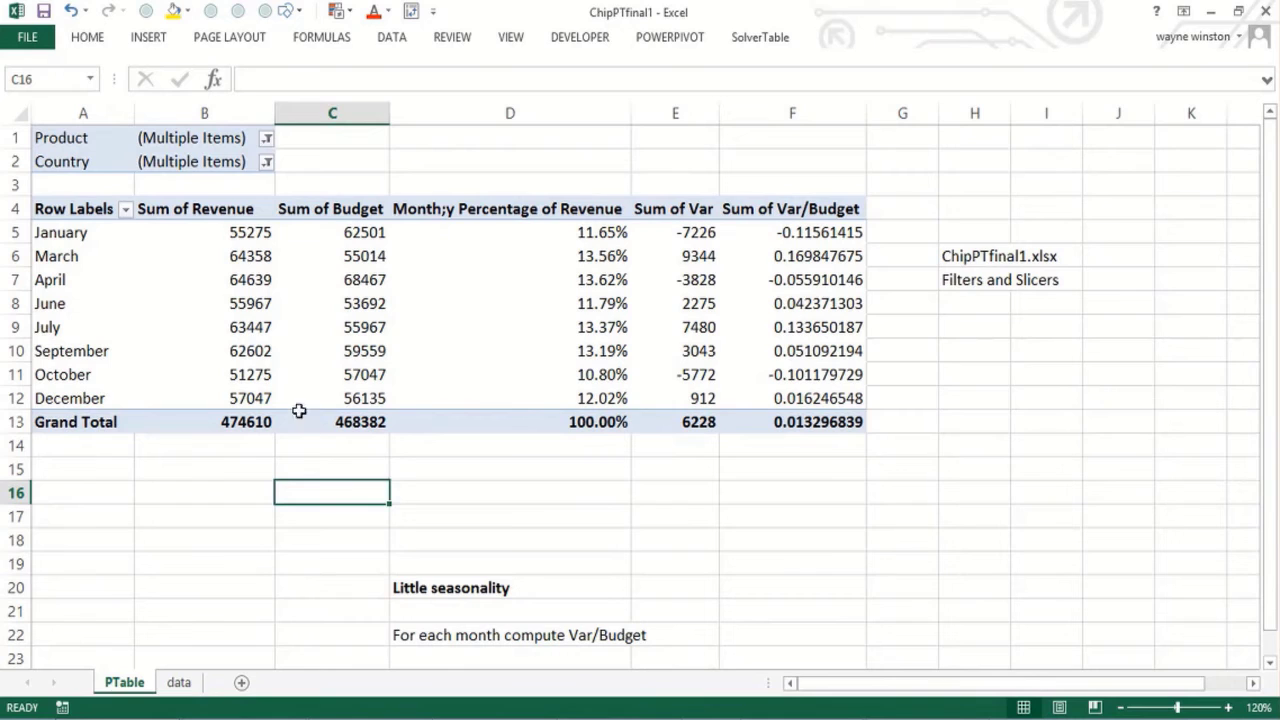
Insert Product and Country slicers for the PivotTable, placing Country below the notes in column H and Product below the table's last columns.
click(442, 462)
click(352, 280)
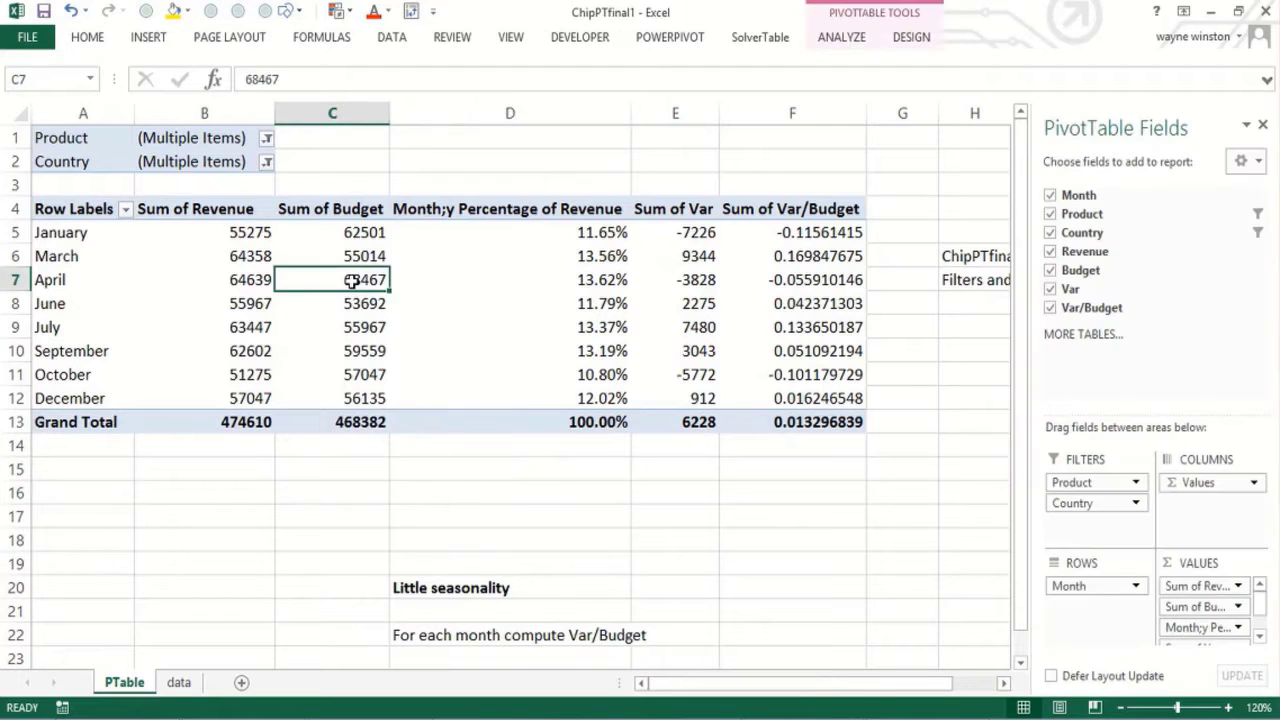
click(150, 37)
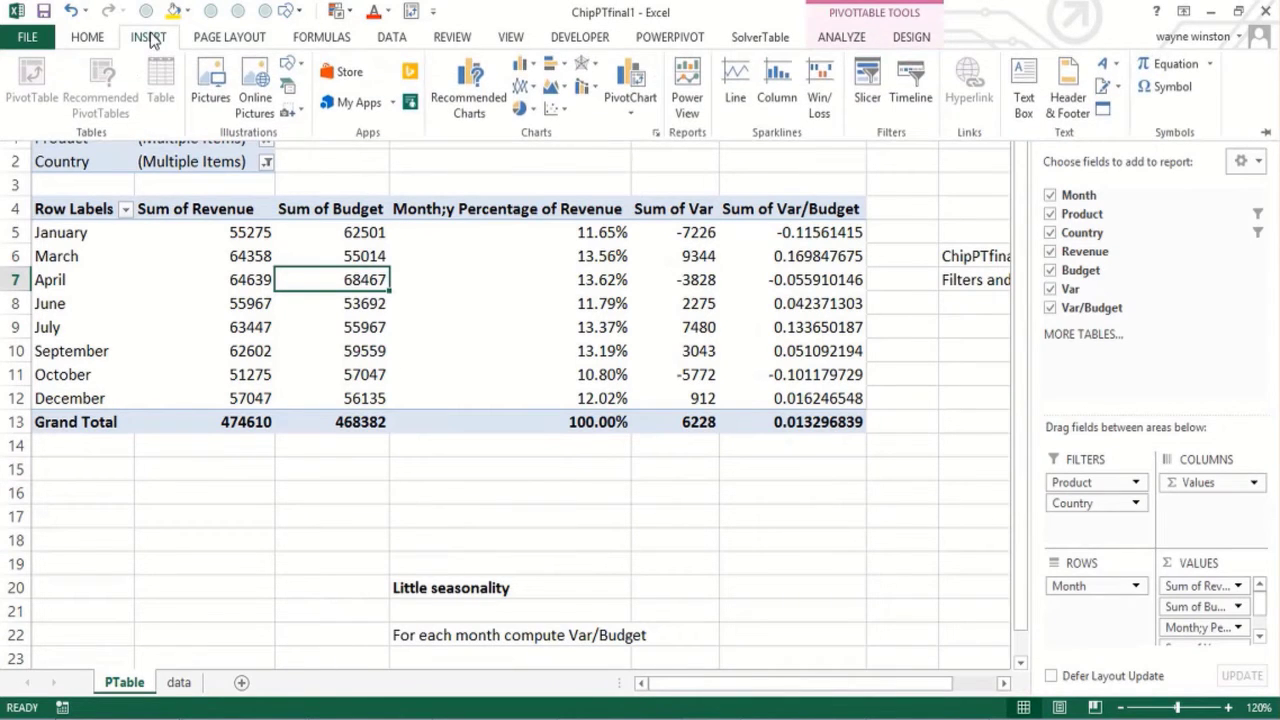
click(871, 100)
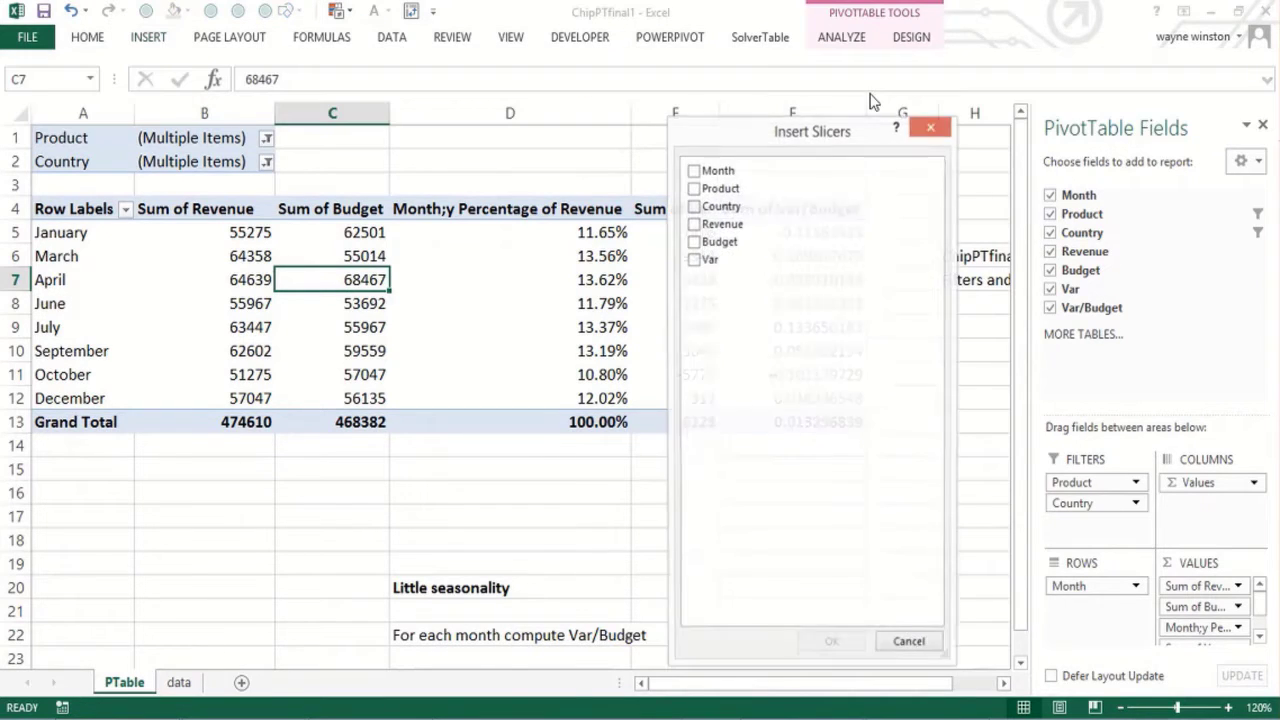
click(695, 190)
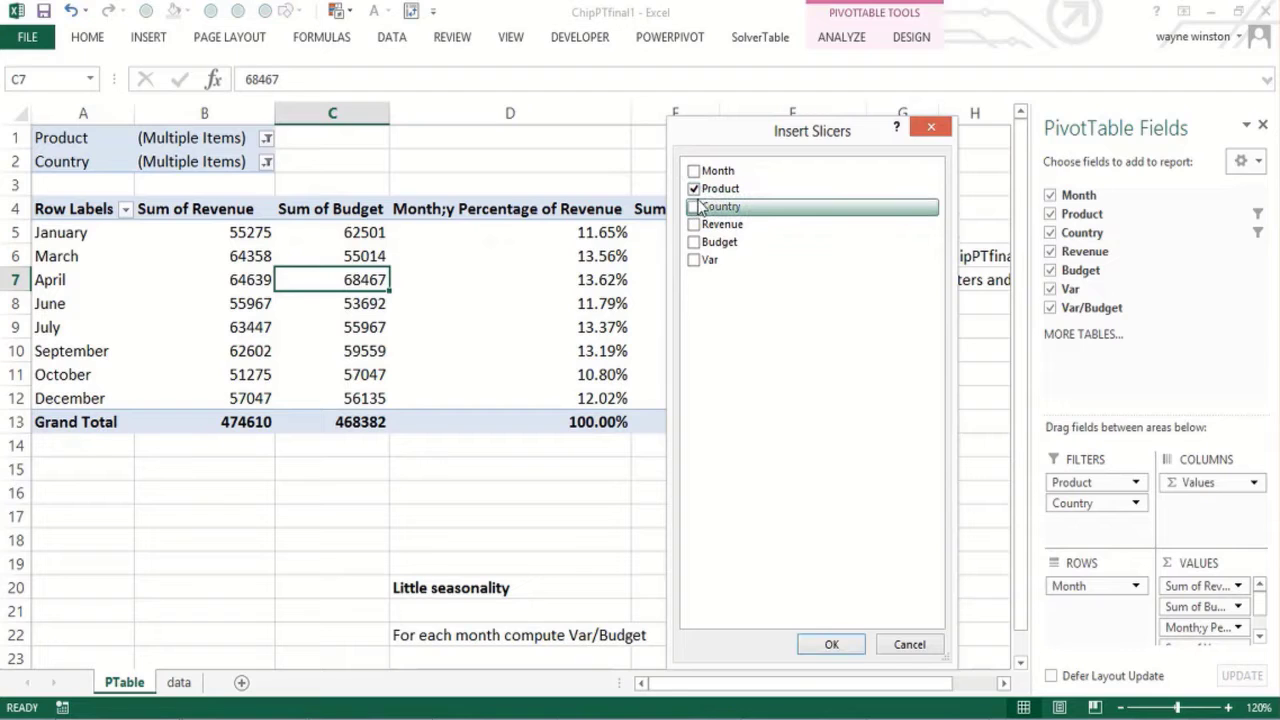
click(694, 206)
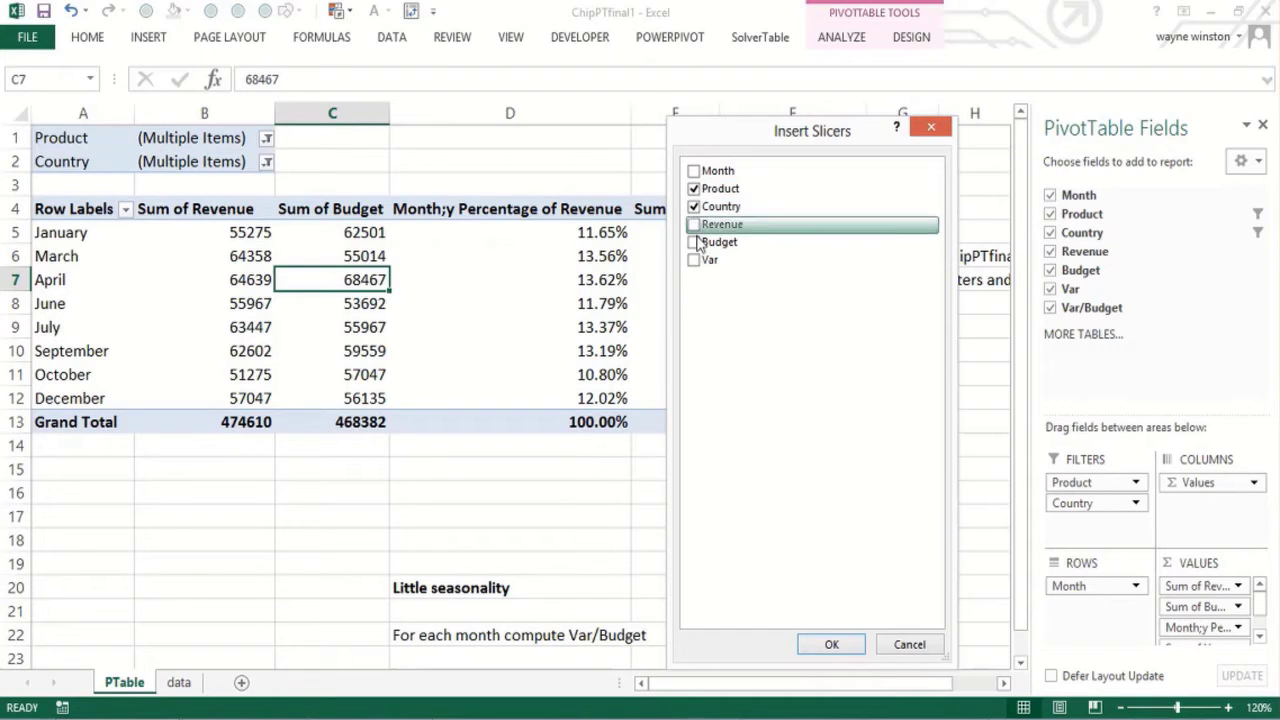
click(826, 643)
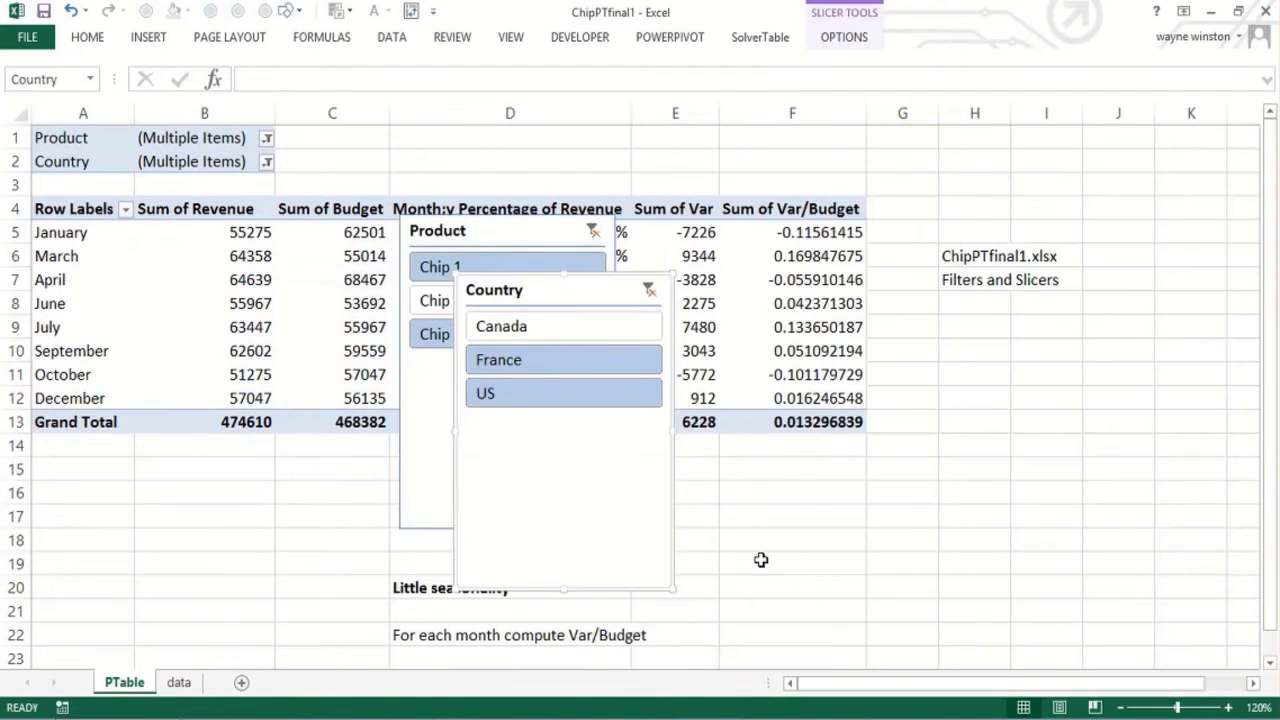
drag(588, 288, 1046, 306)
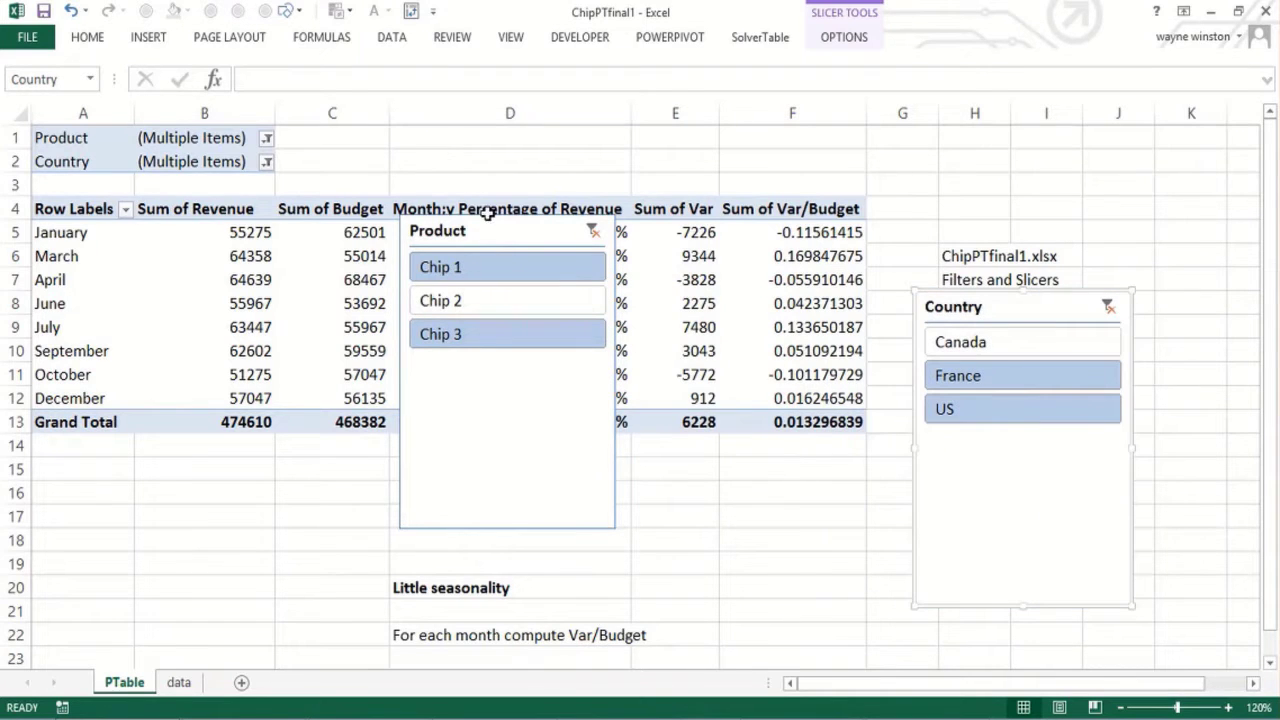
drag(480, 209, 806, 449)
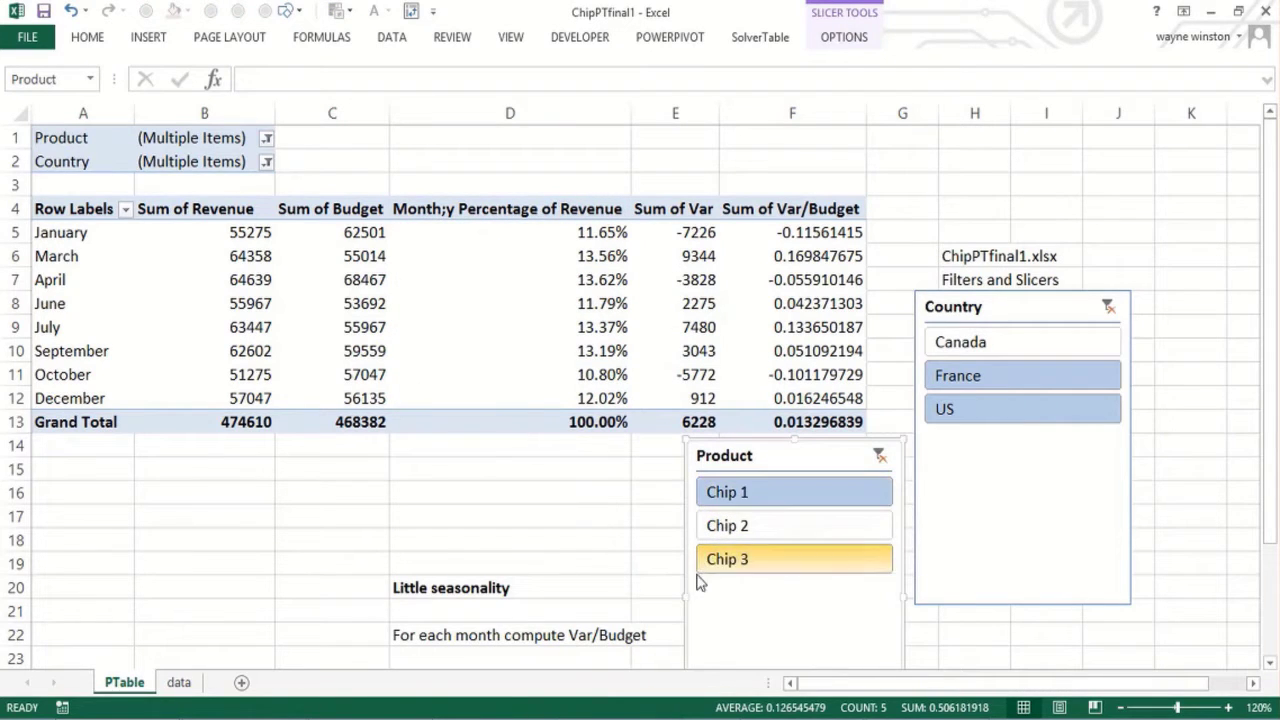
Use the slicers to show only Chip 1 and Chip 2 for Canada and US.
click(775, 524)
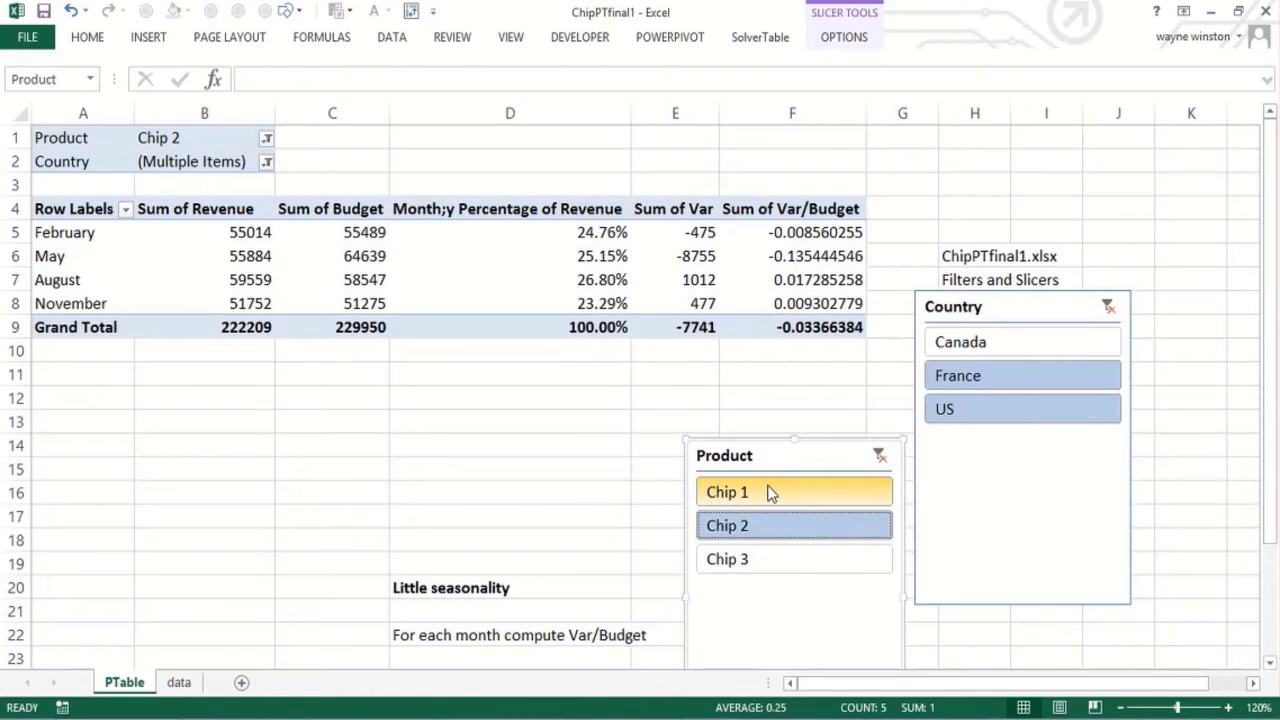
ctrl+click(770, 492)
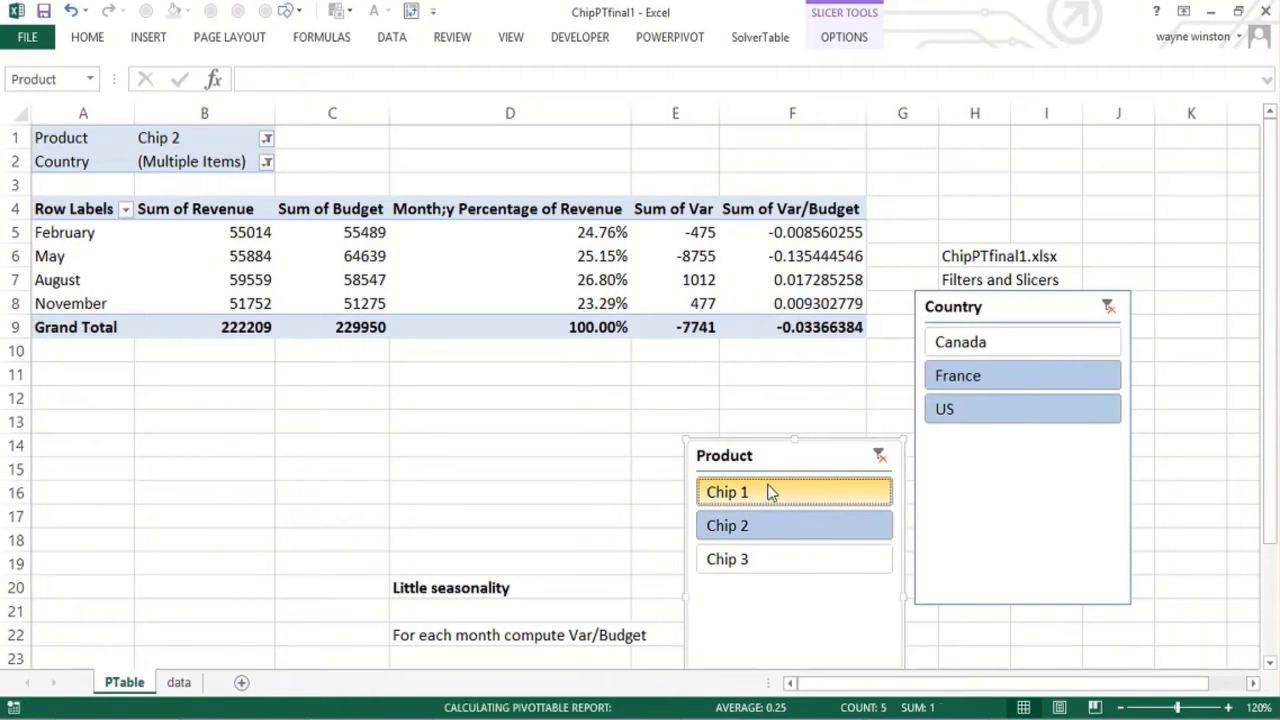
click(938, 342)
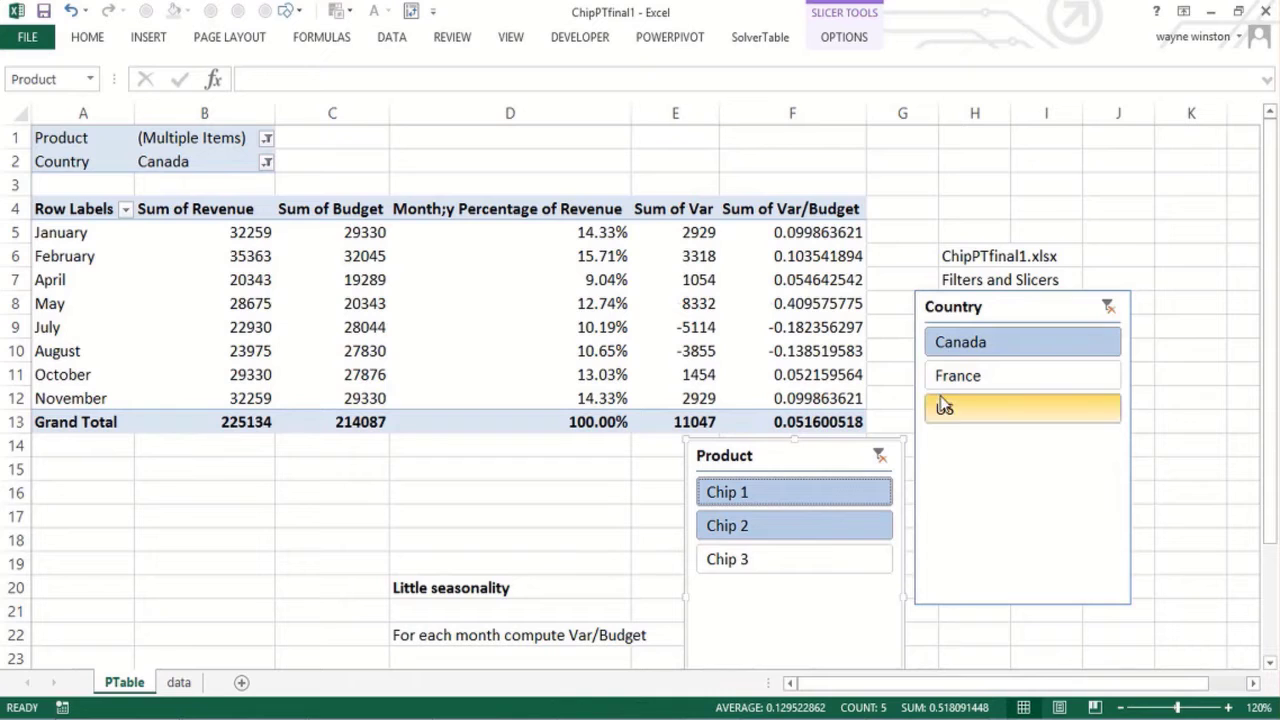
ctrl+click(944, 406)
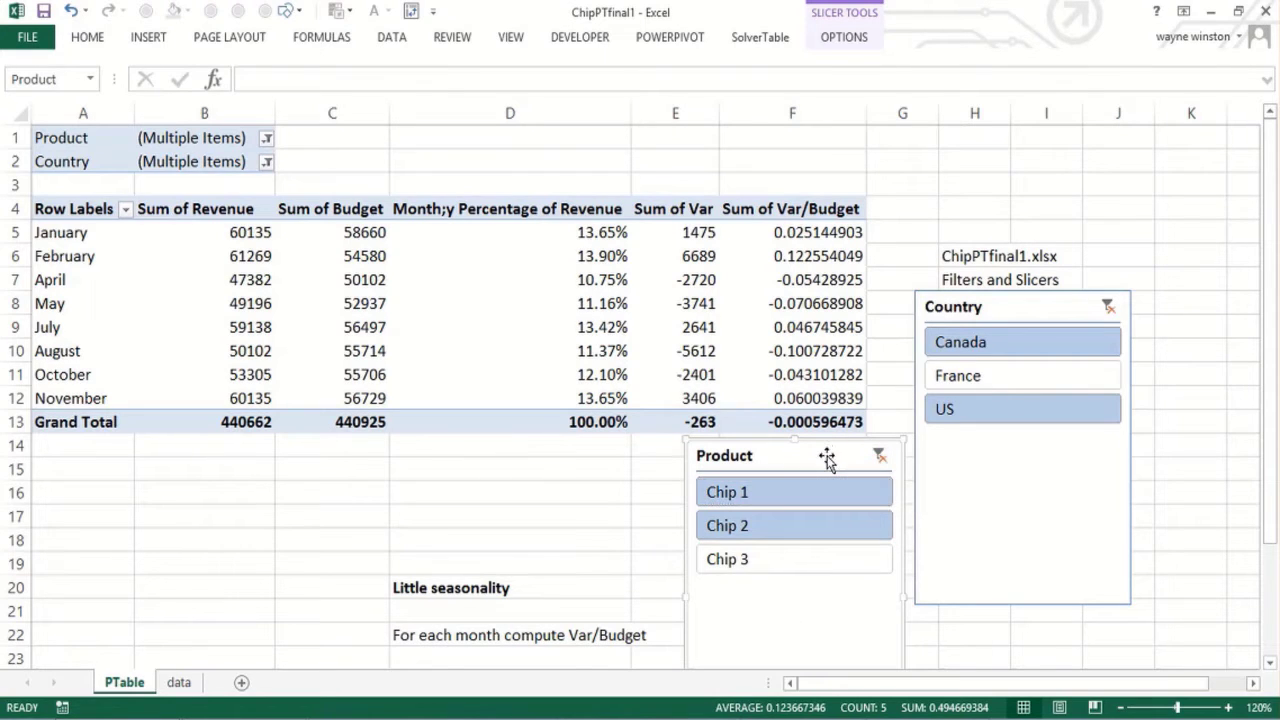
Set the Product slicer's height to 1 inch.
click(849, 44)
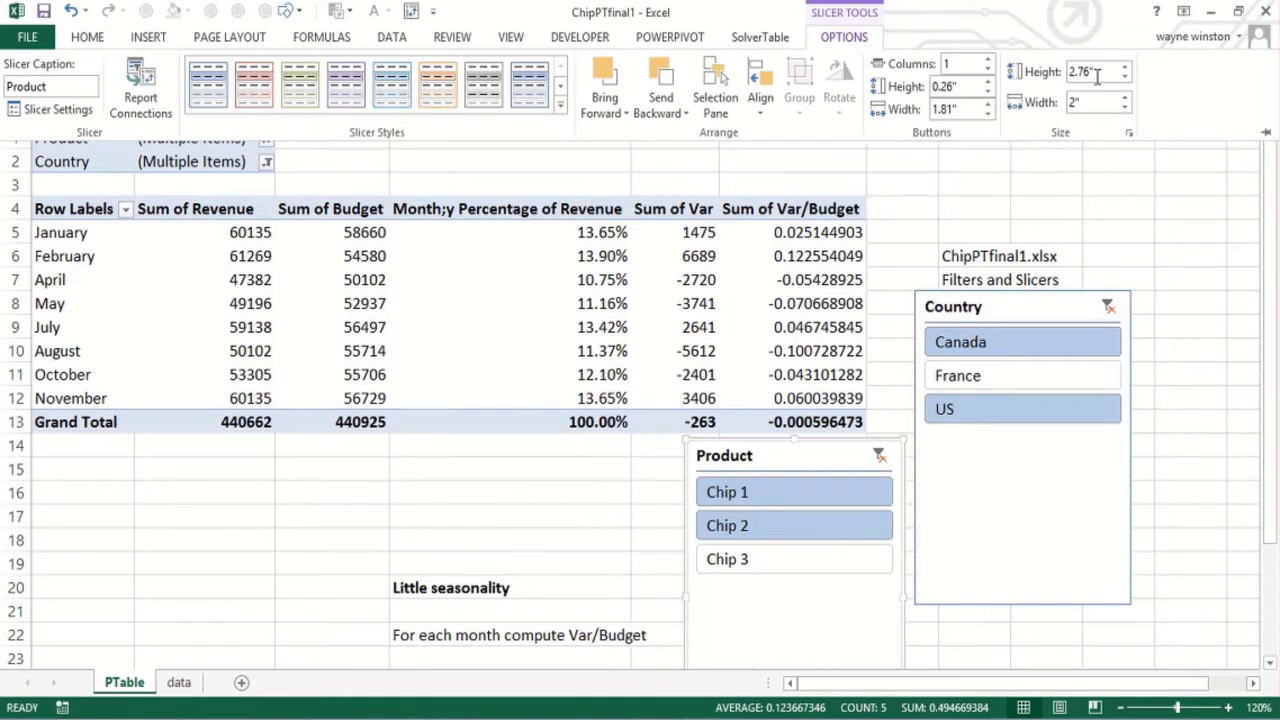
drag(1069, 73, 1137, 80)
text(1)
key(Return)
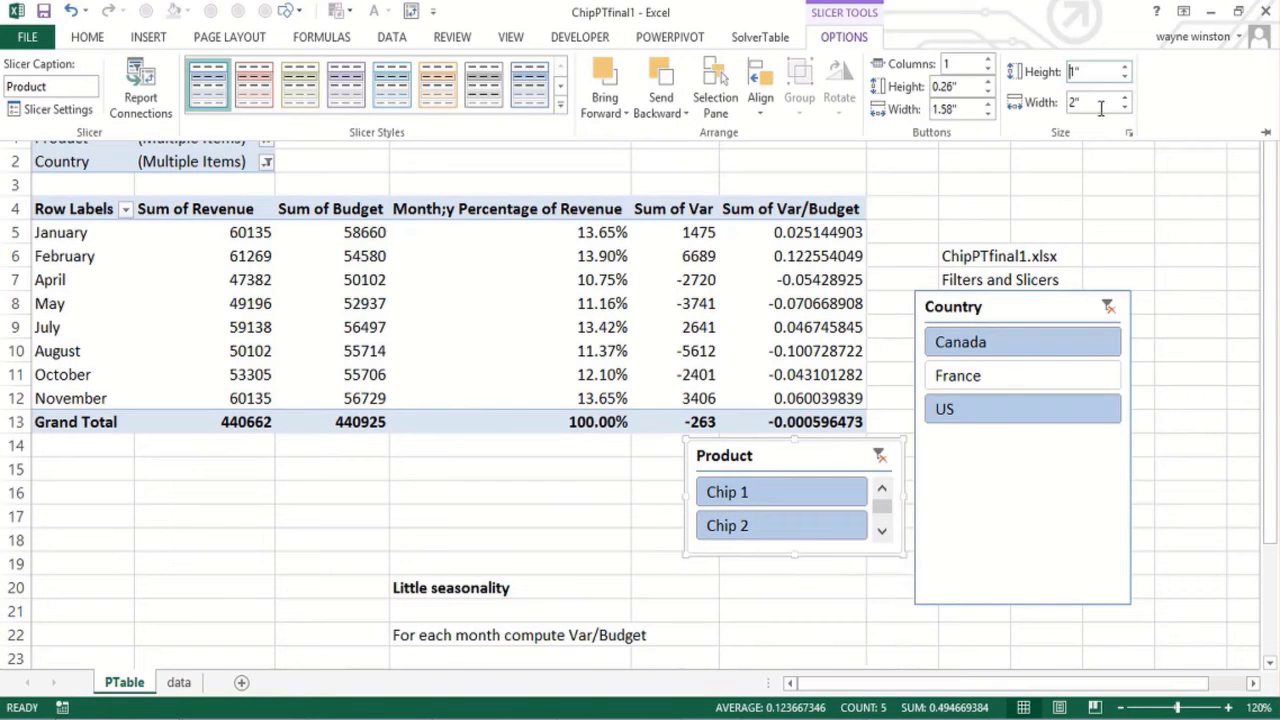
Enlarge the Product slicer by hand to about 1.6 inches tall so it fits all three chips.
click(901, 552)
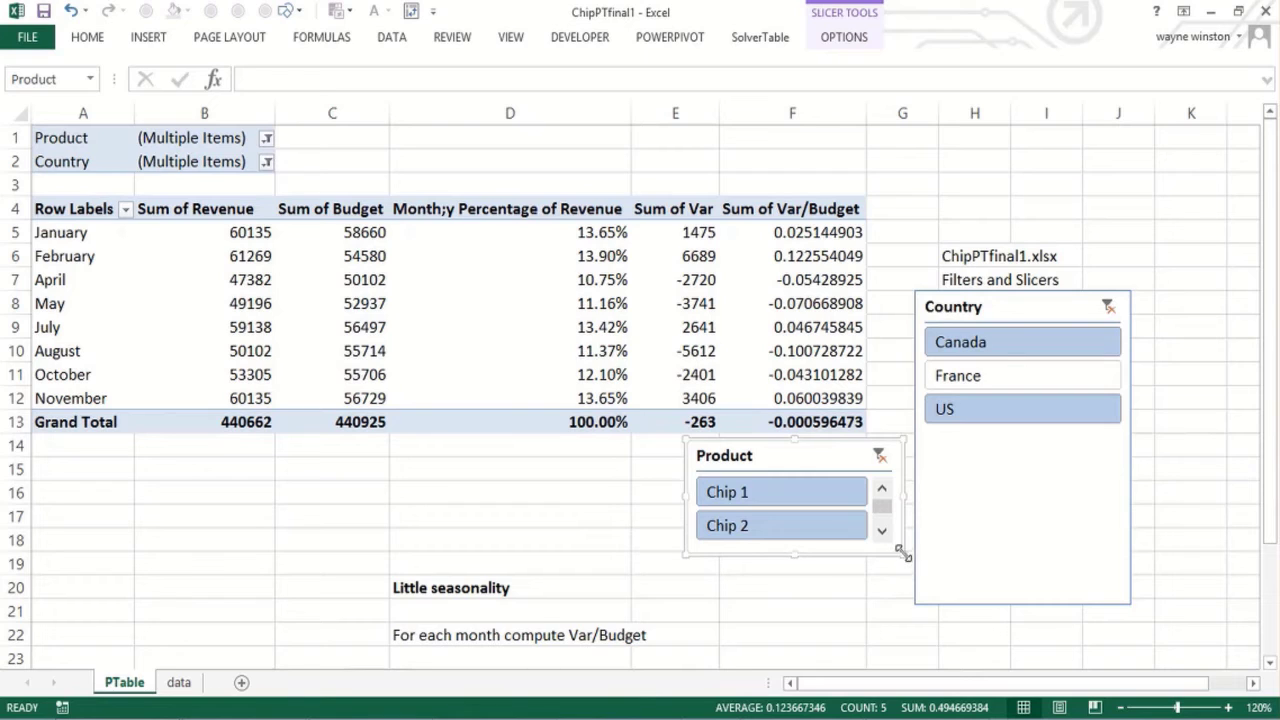
drag(901, 552, 900, 588)
click(648, 525)
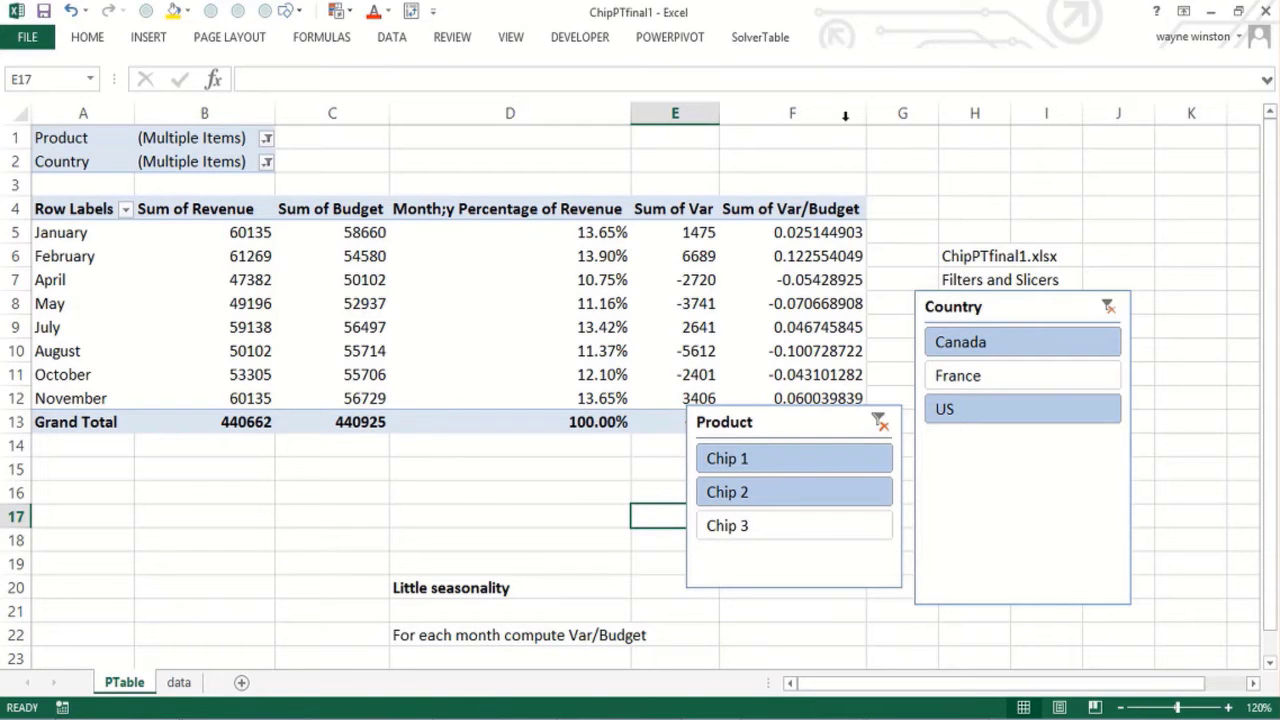
Arrange the Product slicer's buttons in 3 columns.
click(813, 570)
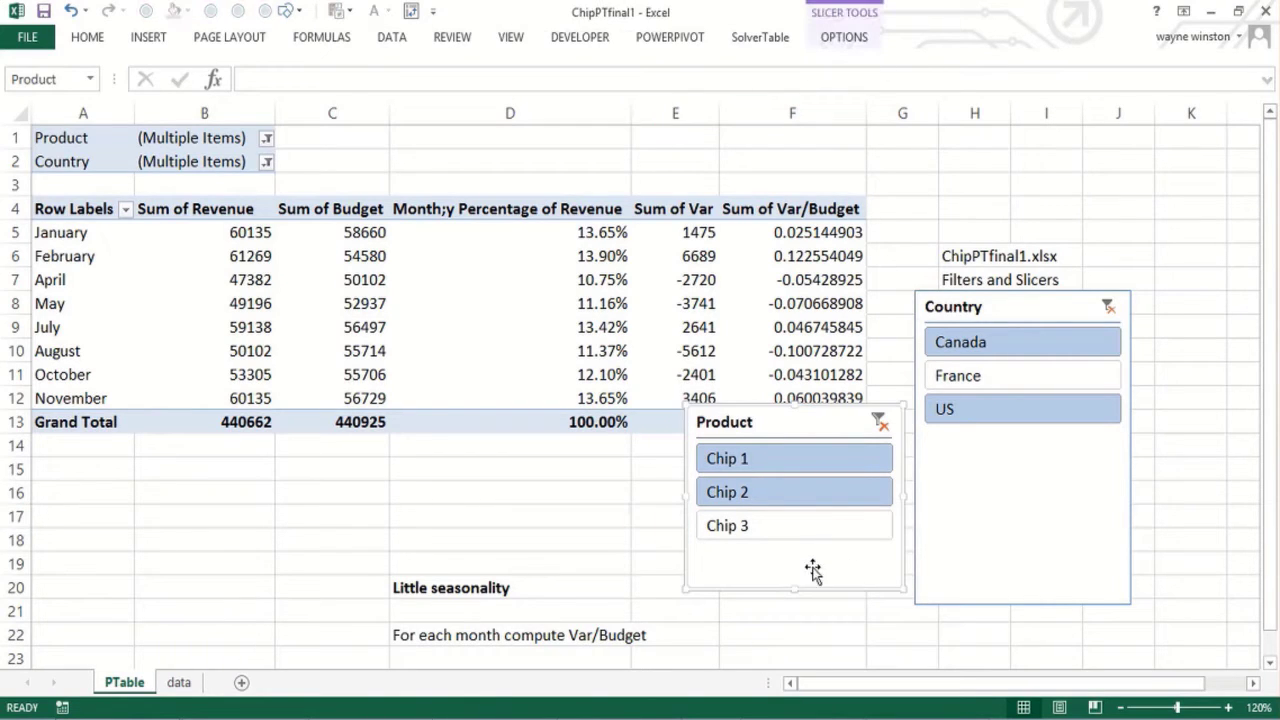
click(846, 38)
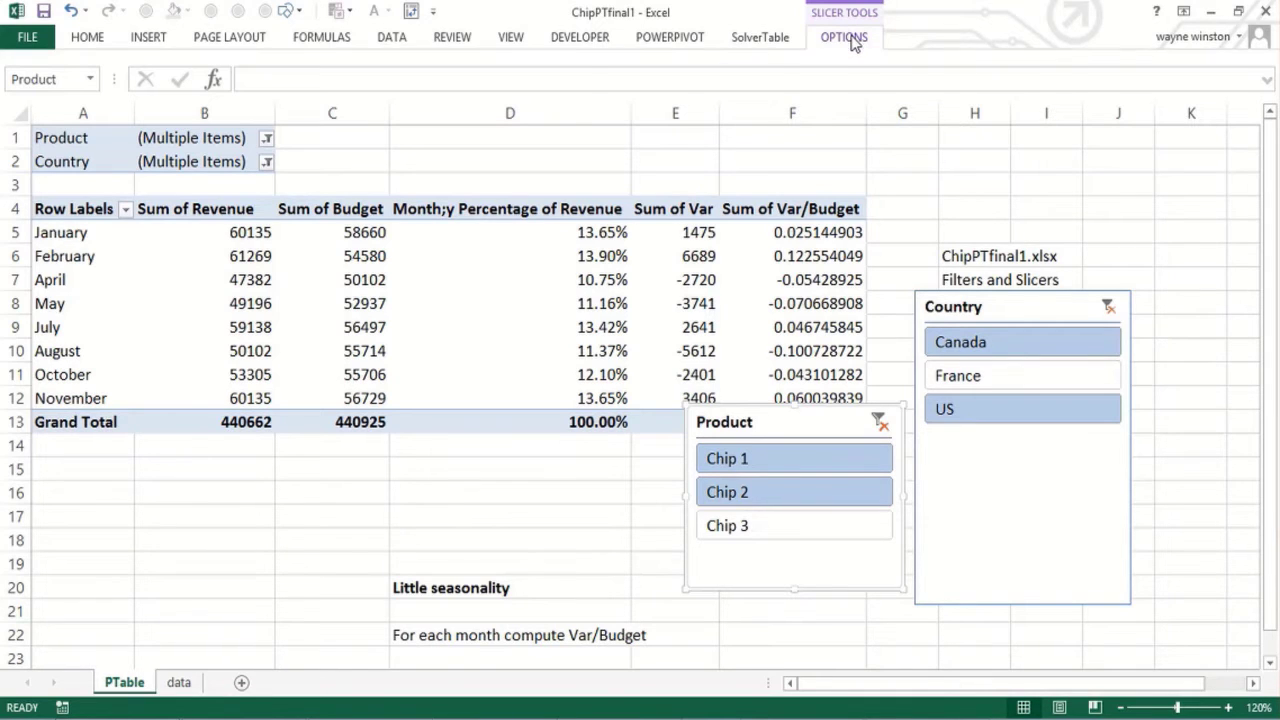
click(956, 63)
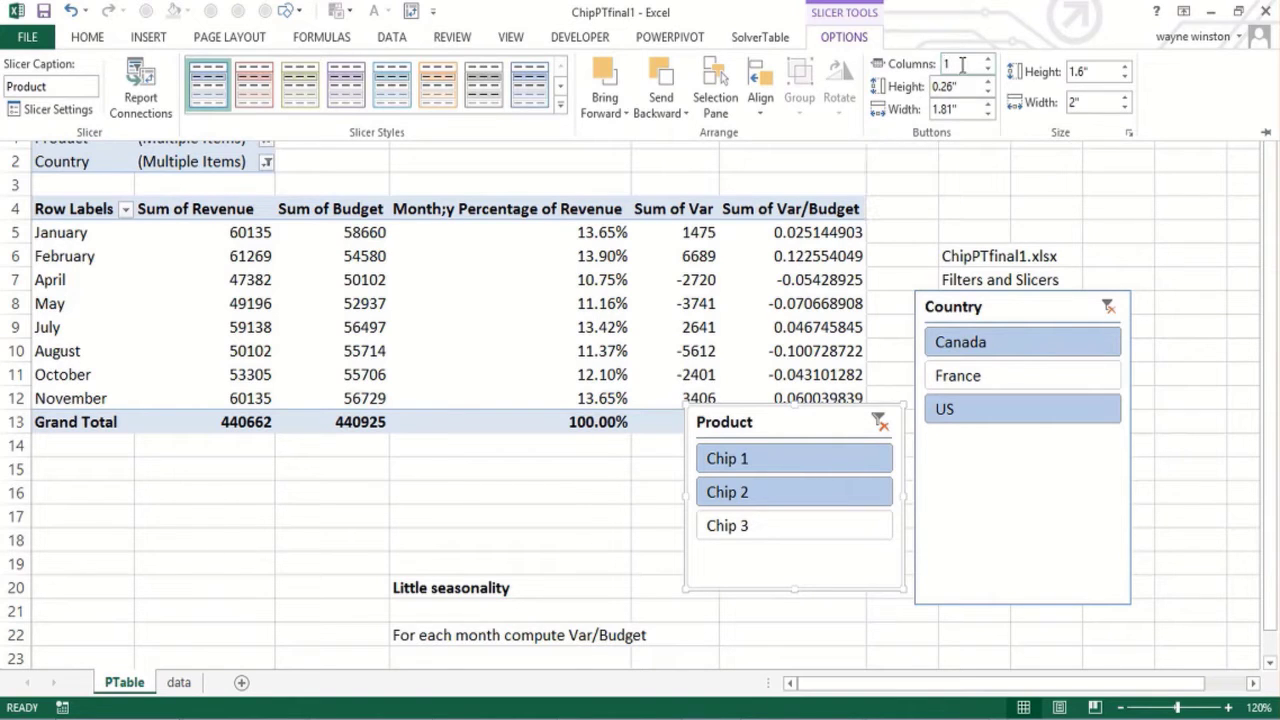
text(3)
key(Return)
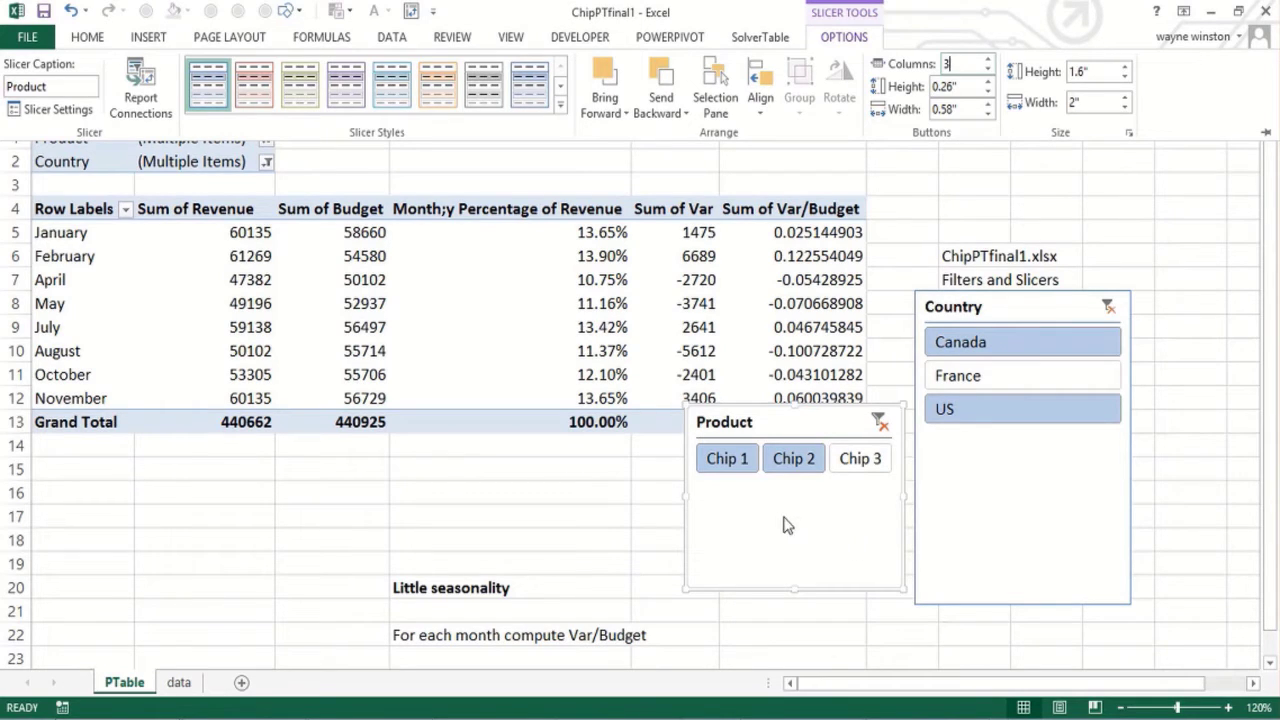
key(Return)
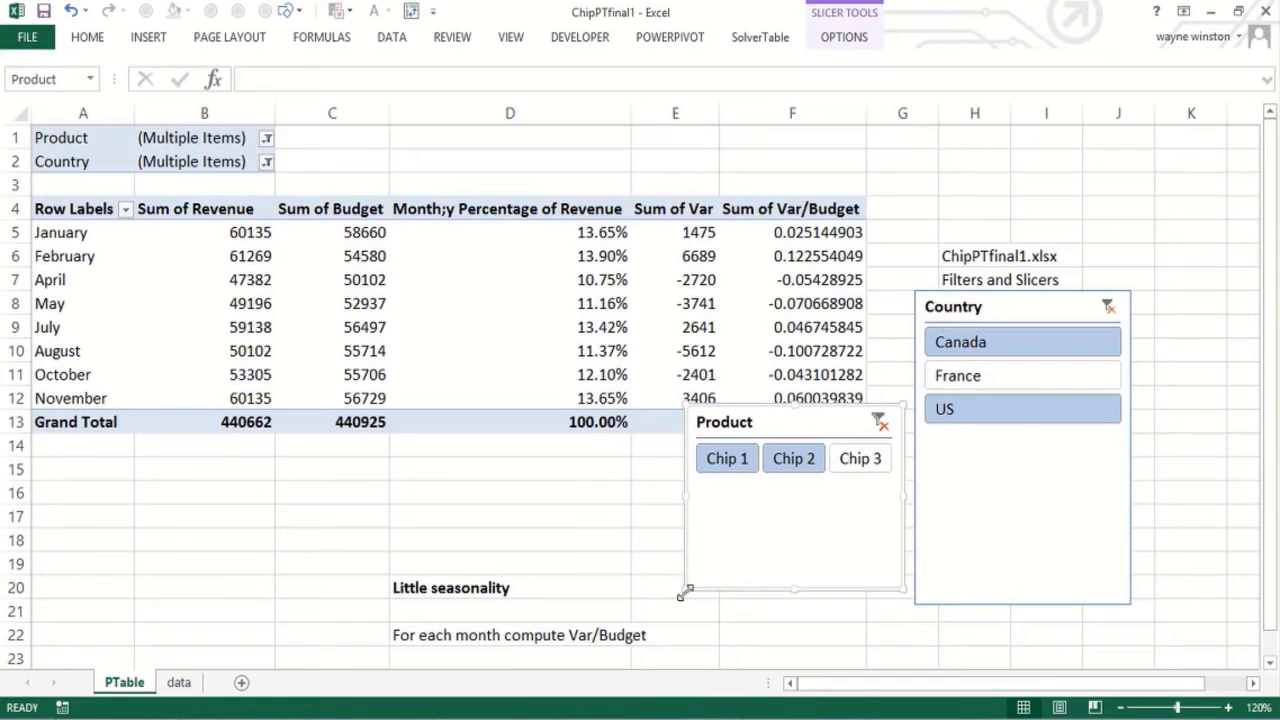
Reshape the Product slicer into a short, wide box with all three chip names readable, and shift the Country slicer clear of it.
drag(684, 592, 694, 538)
click(679, 557)
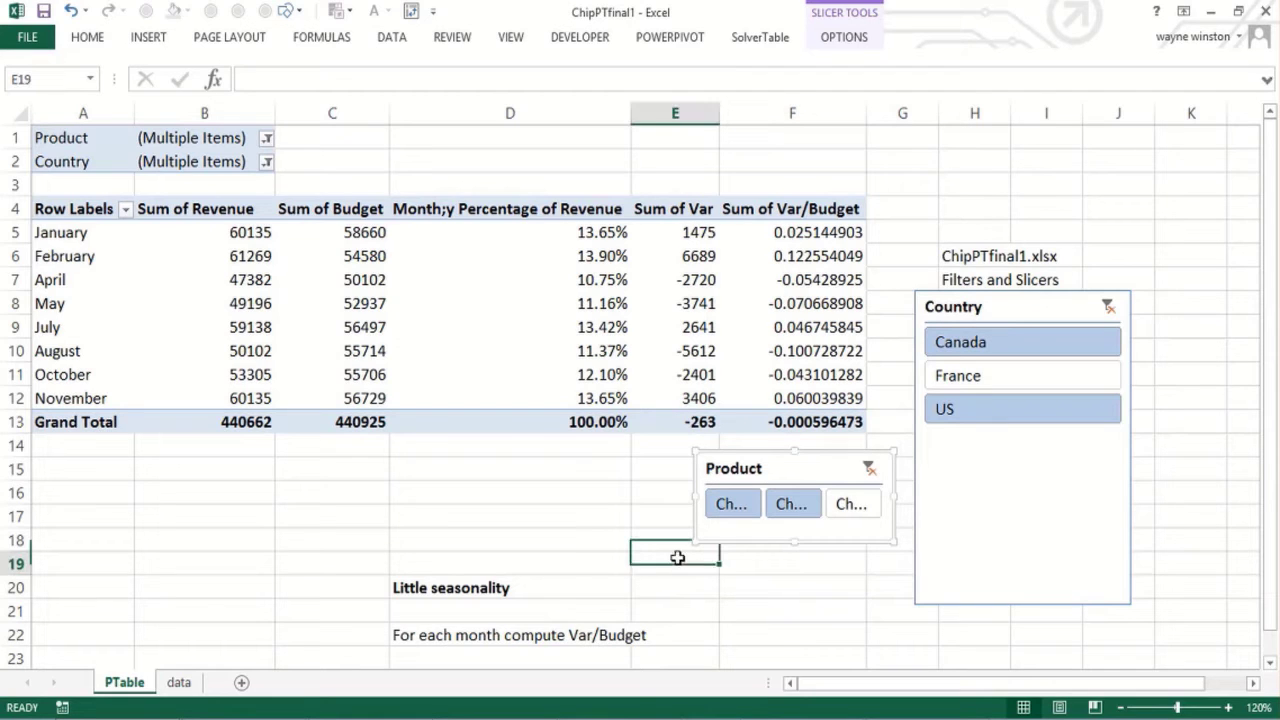
click(694, 539)
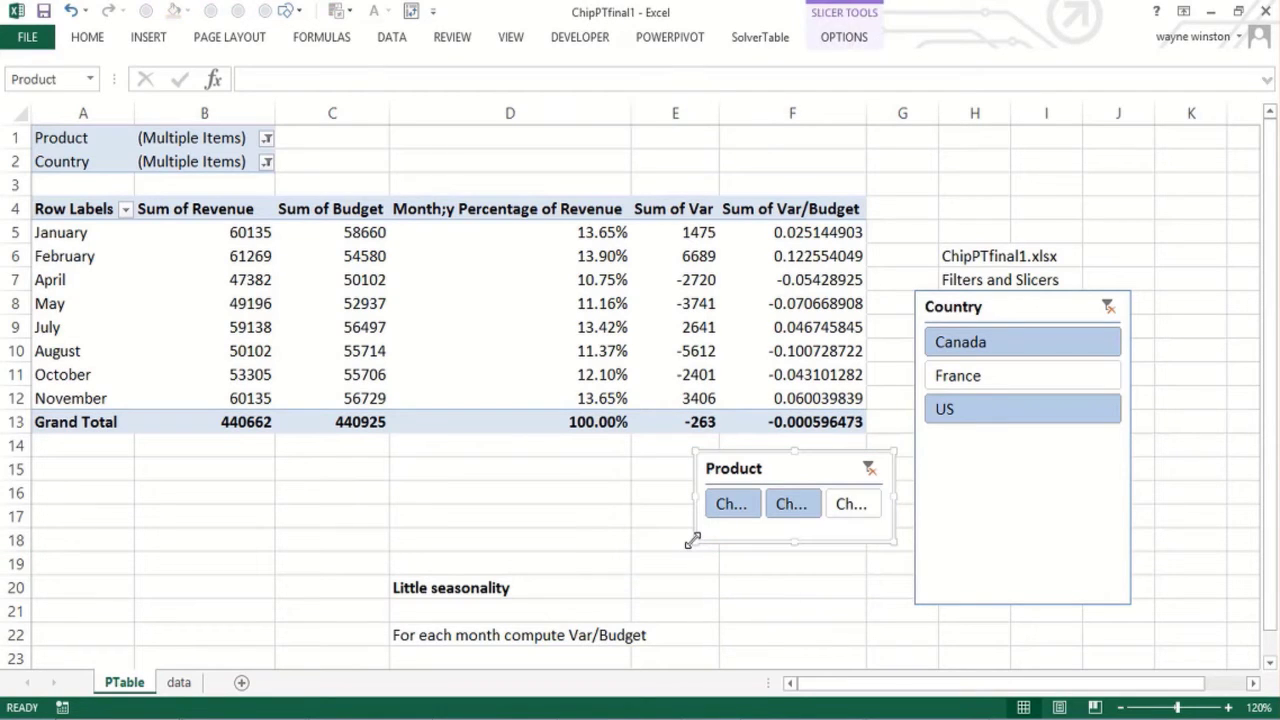
drag(688, 537, 641, 549)
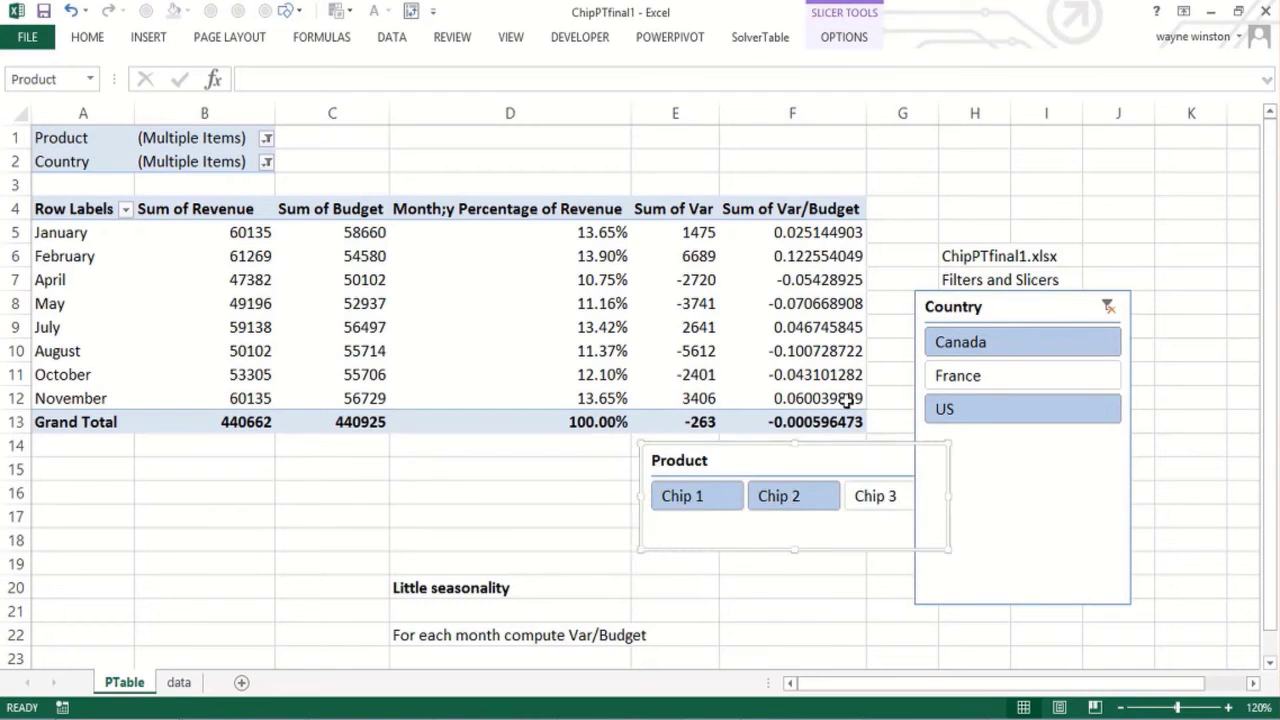
drag(1020, 316, 1061, 323)
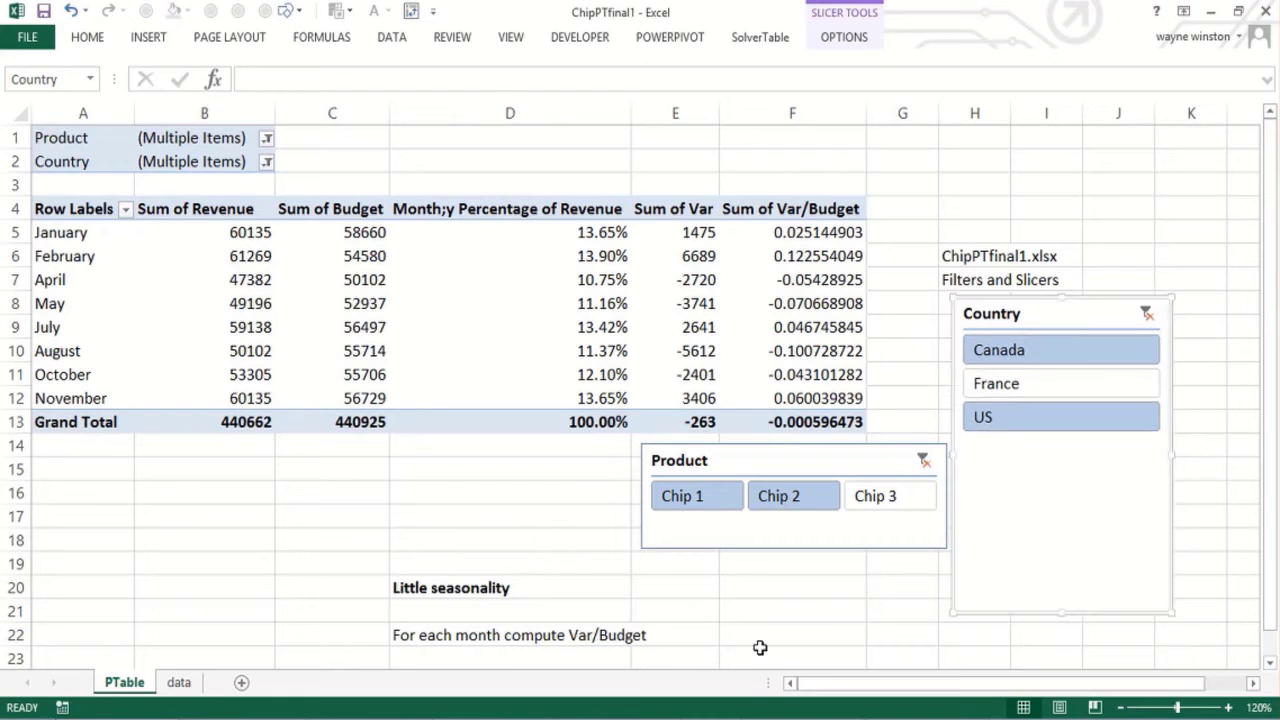
click(758, 638)
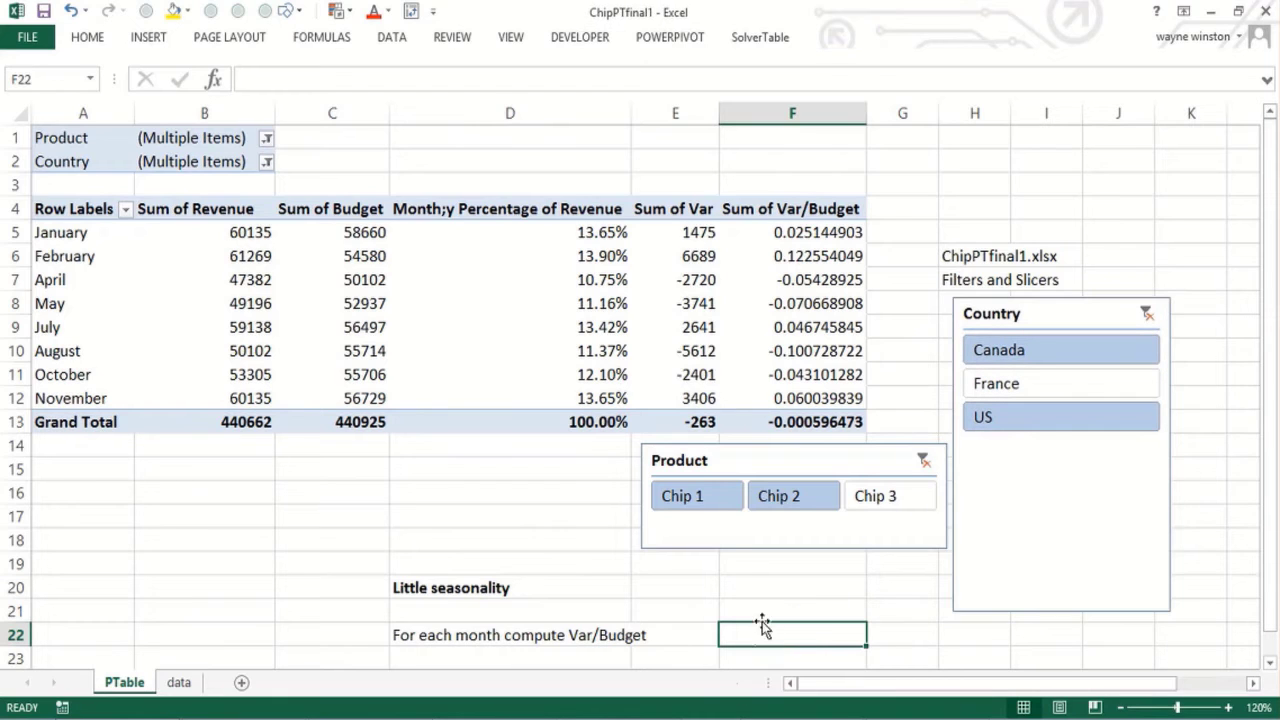
Filter the PivotTable to Chip 1 and Chip 3 with the Product slicer.
click(714, 504)
ctrl+click(881, 503)
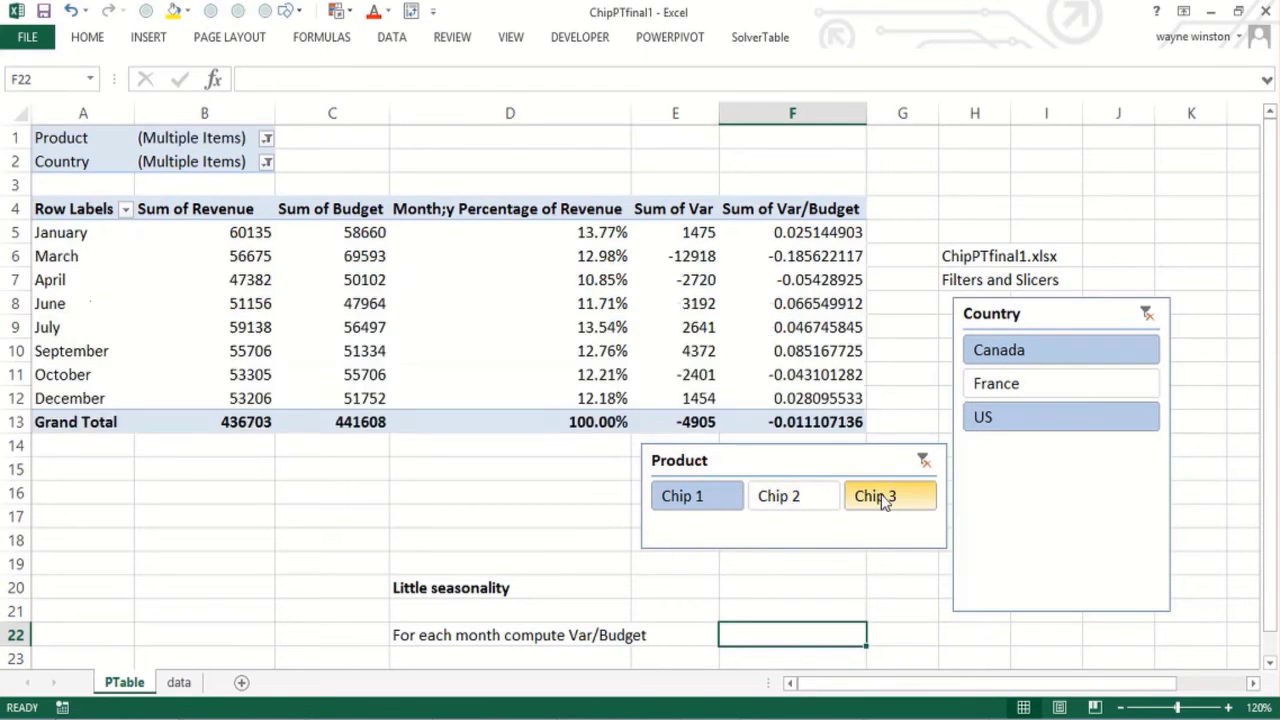
click(395, 511)
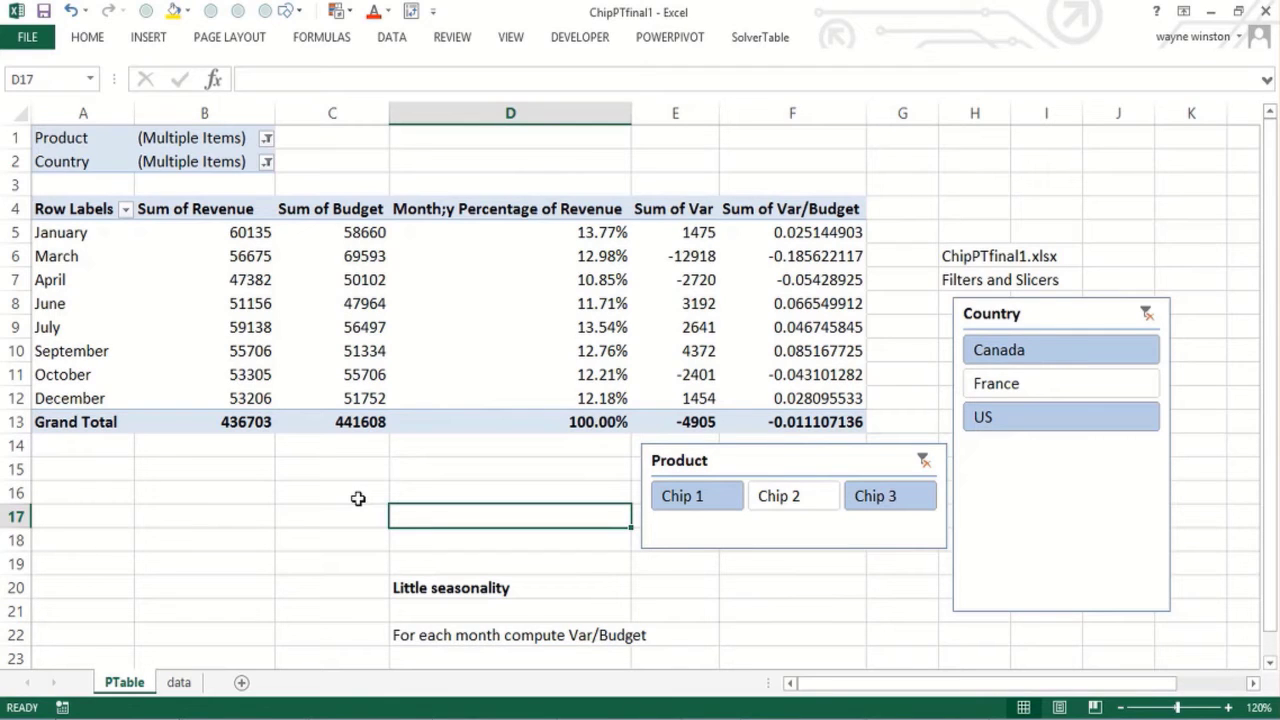
Enter the text GETPIVOTDATA in cell C16 below the PivotTable.
click(357, 500)
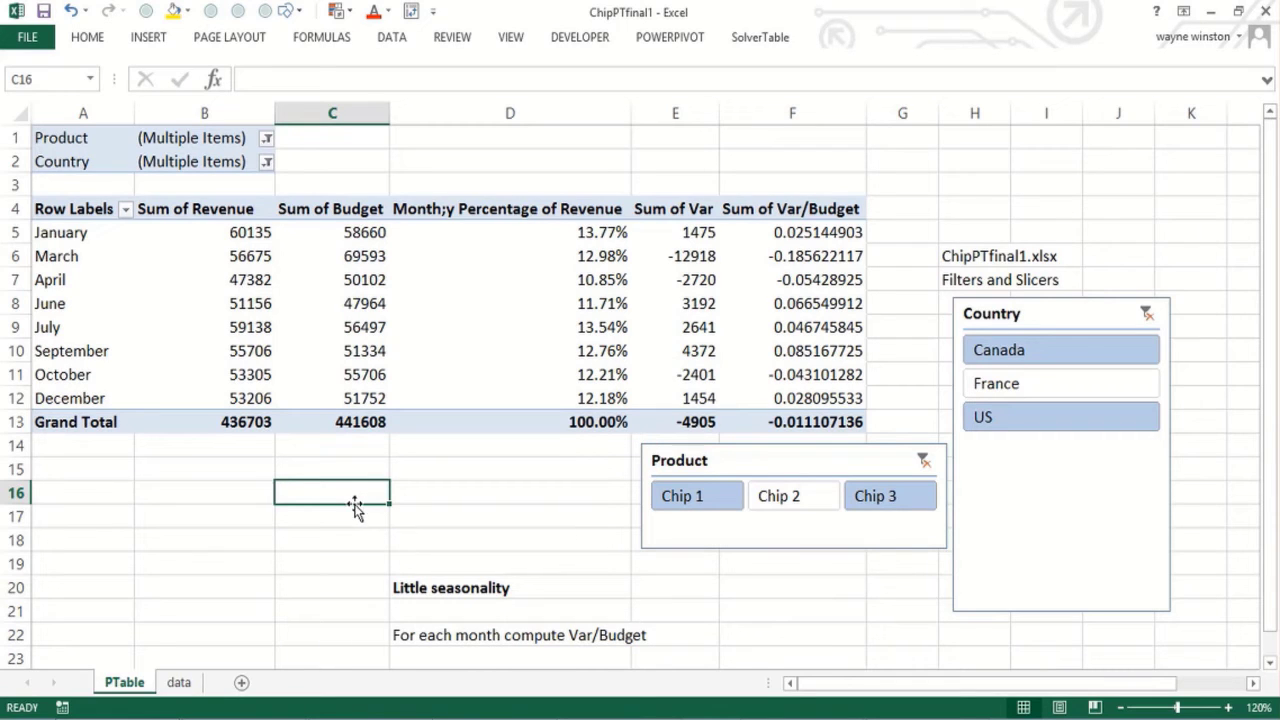
text(GETPIVOT)
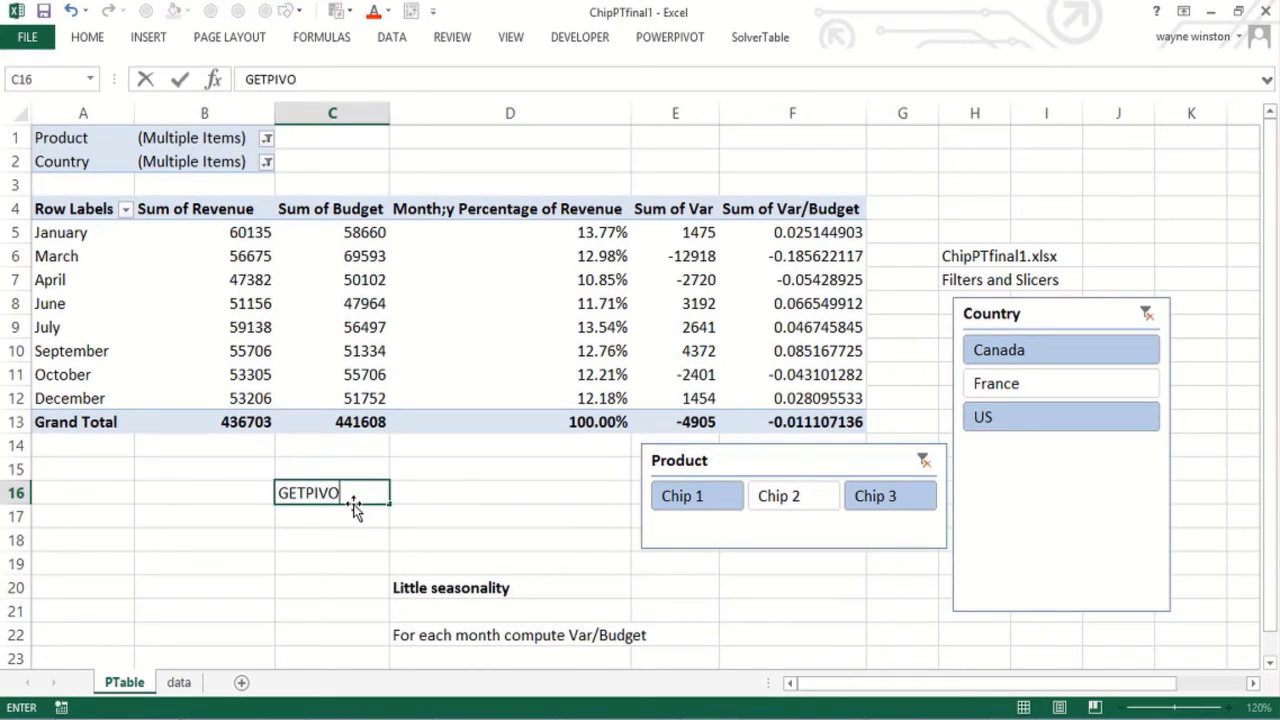
text(DATA)
key(Return)
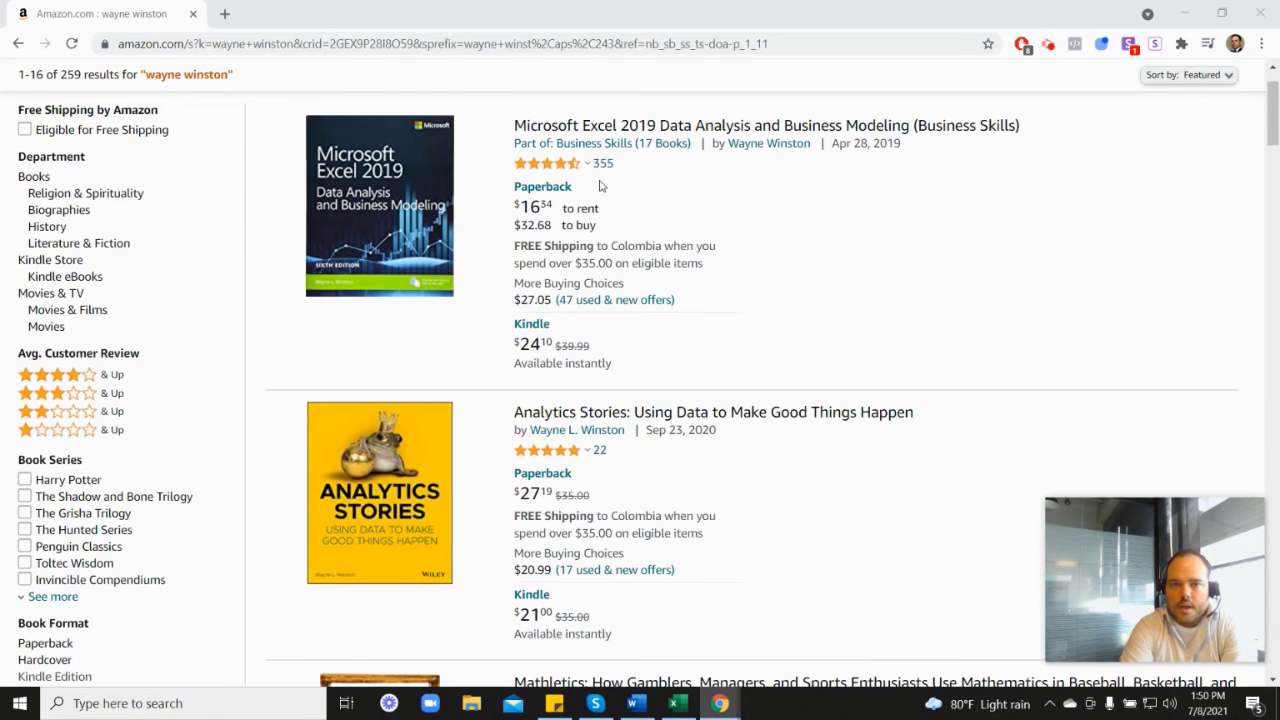
Browse the author's books in the Amazon search results, including Marketing Analytics: Data-Driven Techniques with Microsoft Excel.
mouse_move(549, 172)
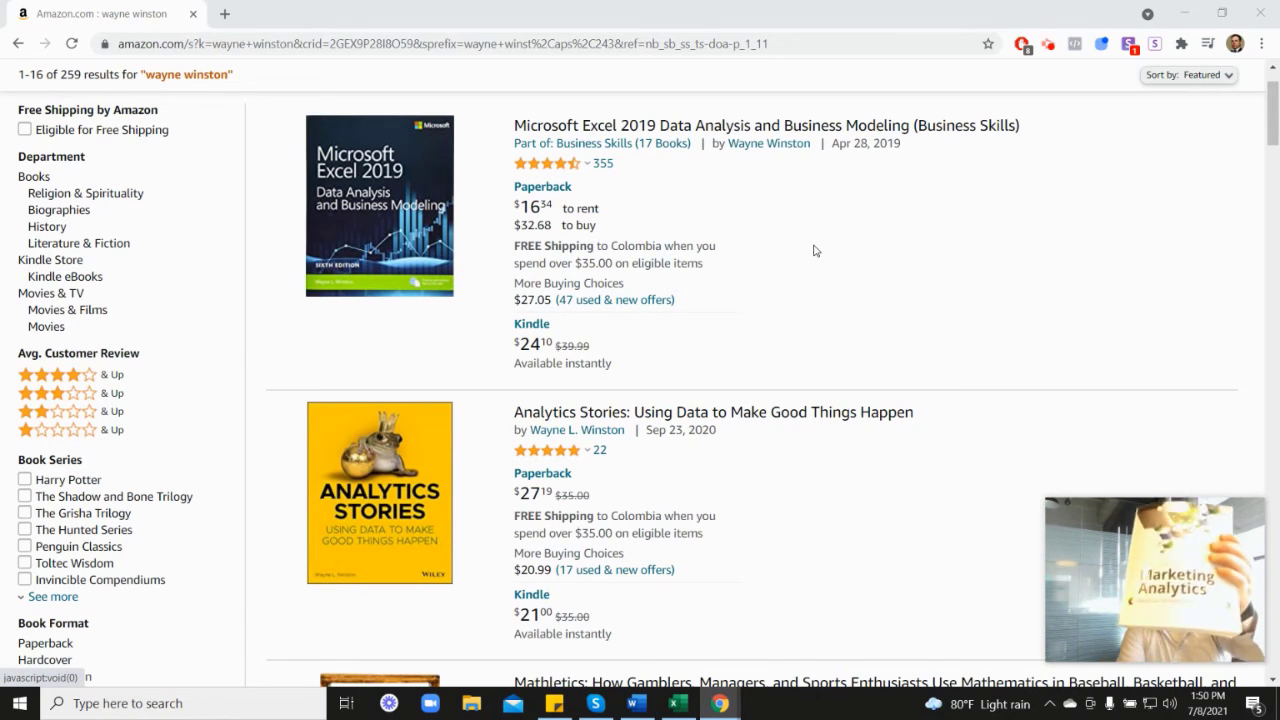
scroll(1166, 409, down, 6)
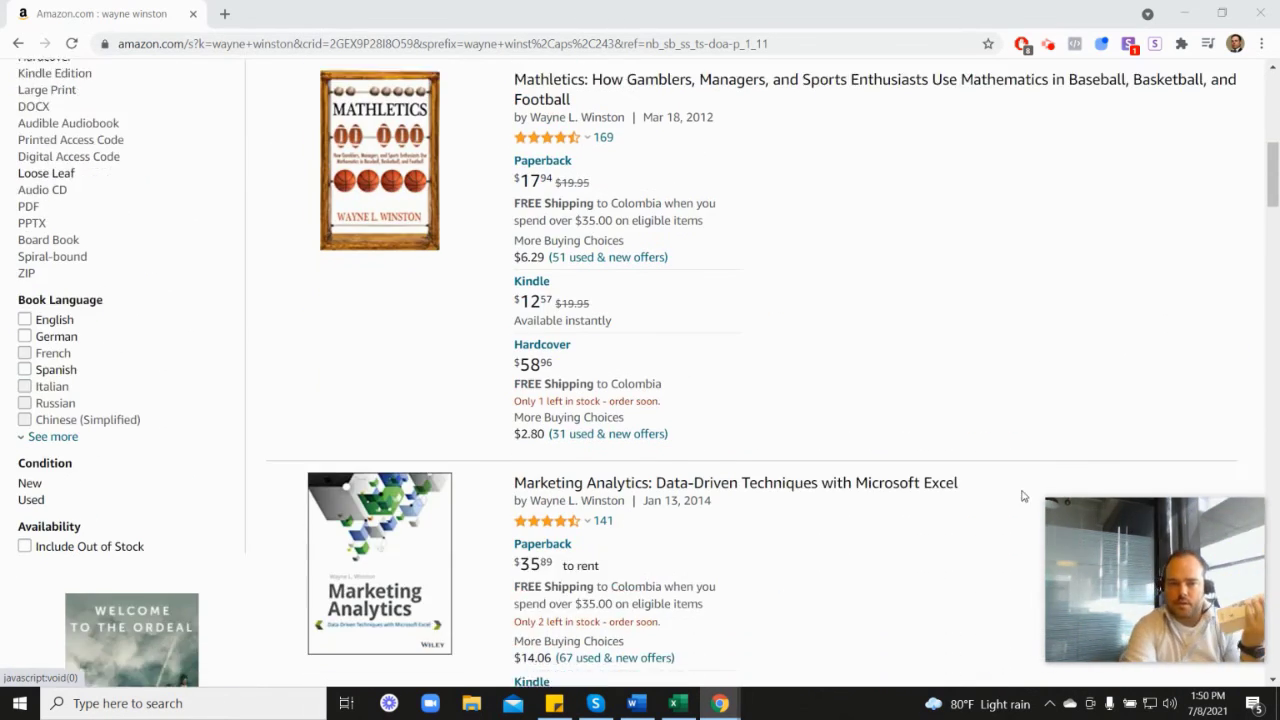
scroll(1022, 495, down, 2)
mouse_move(570, 372)
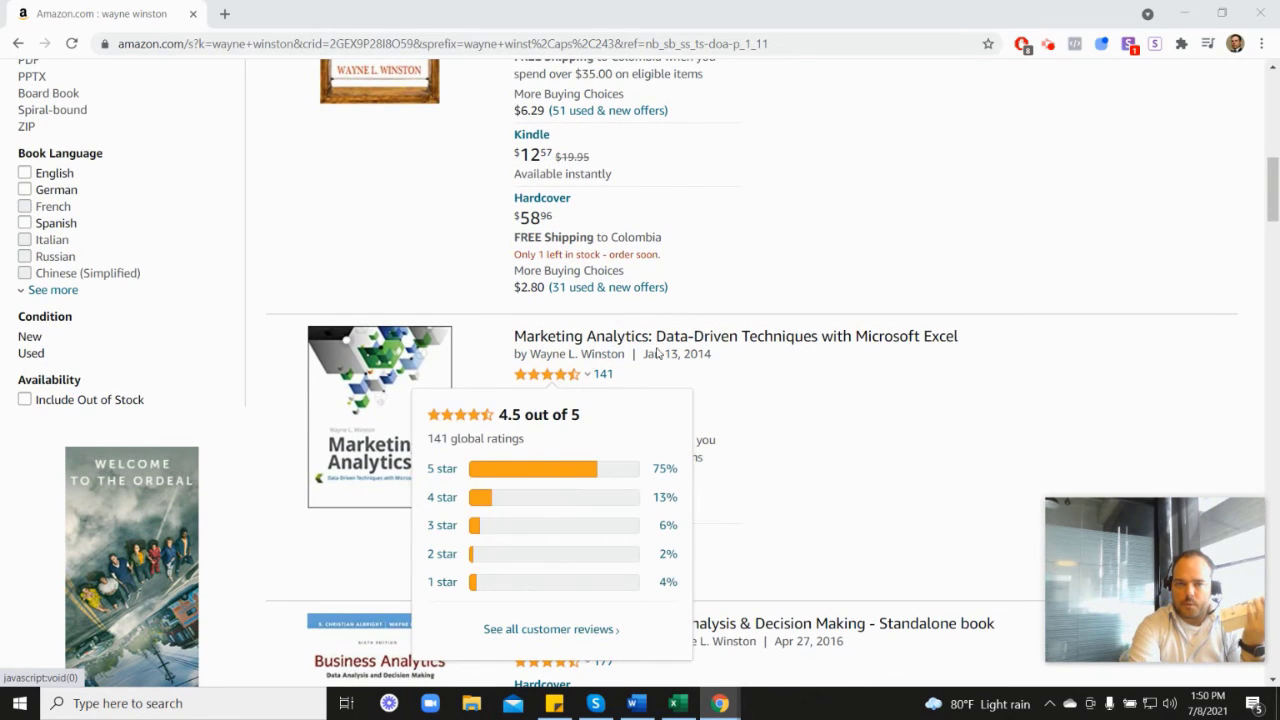
scroll(744, 380, up, 6)
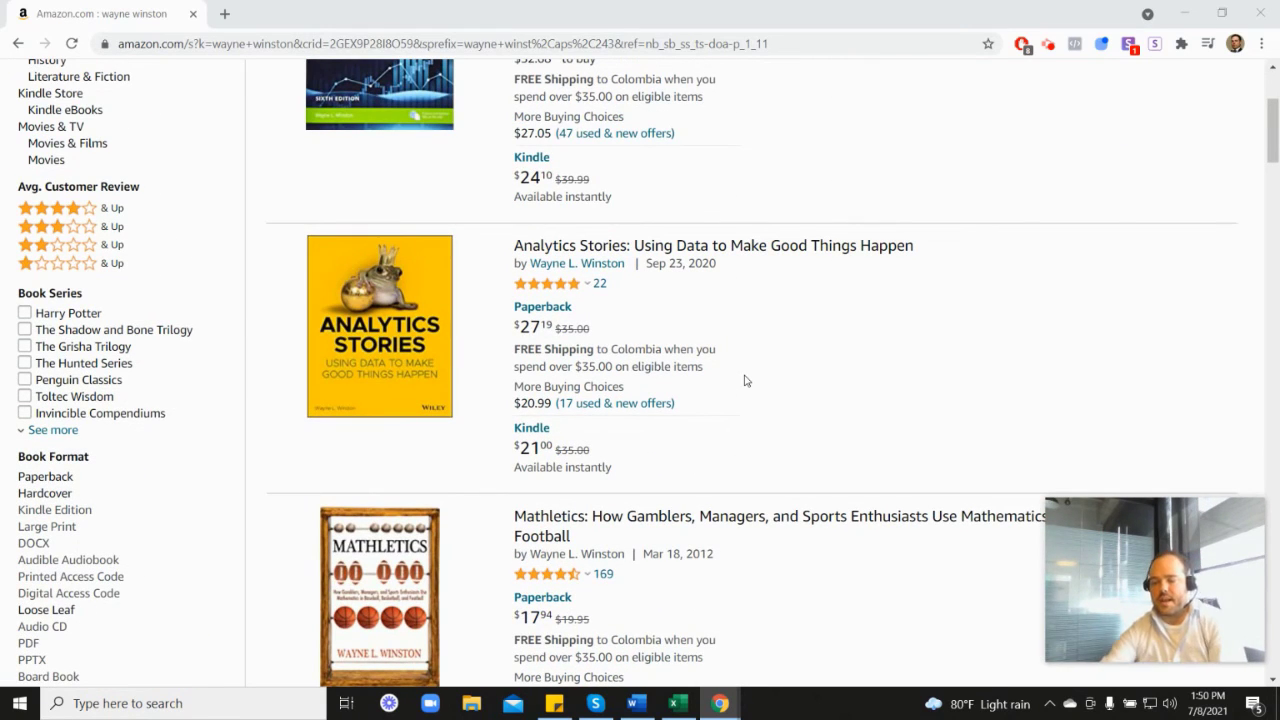